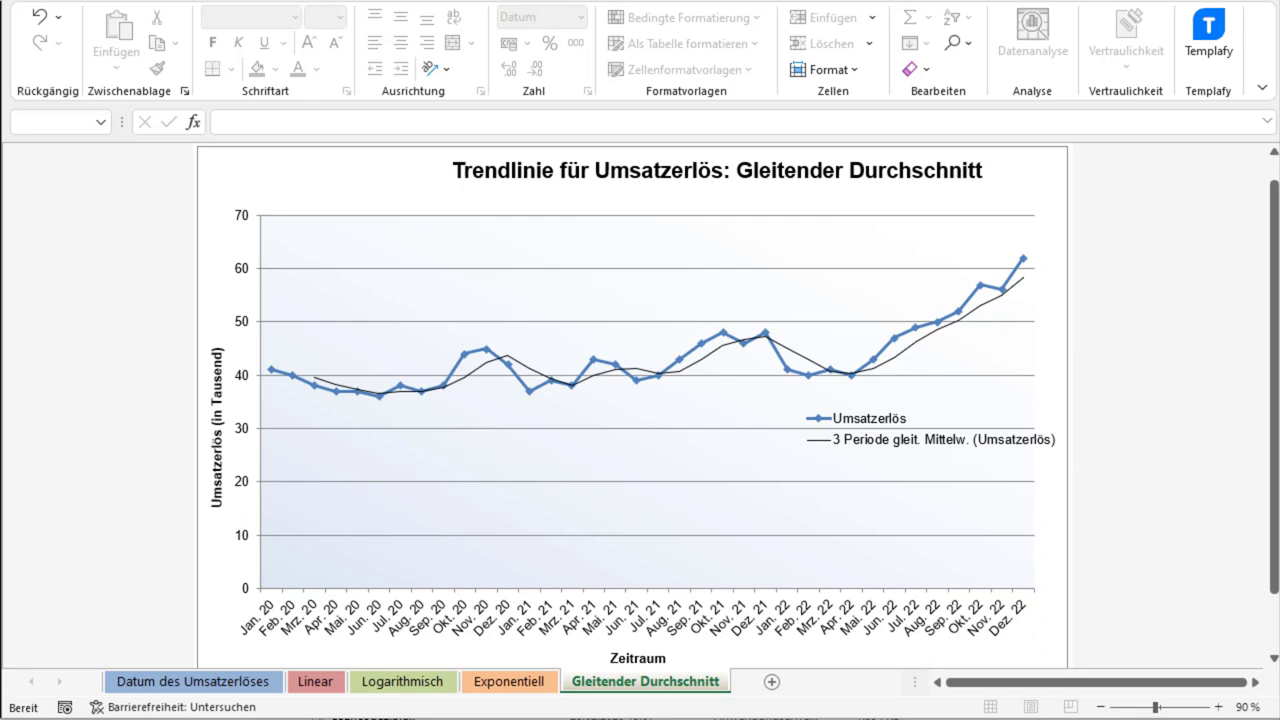
# Check the Sep. 22 revenue on the data sheet, then switch to the Linear trendline chart sheet
pyautogui.click(229, 688)
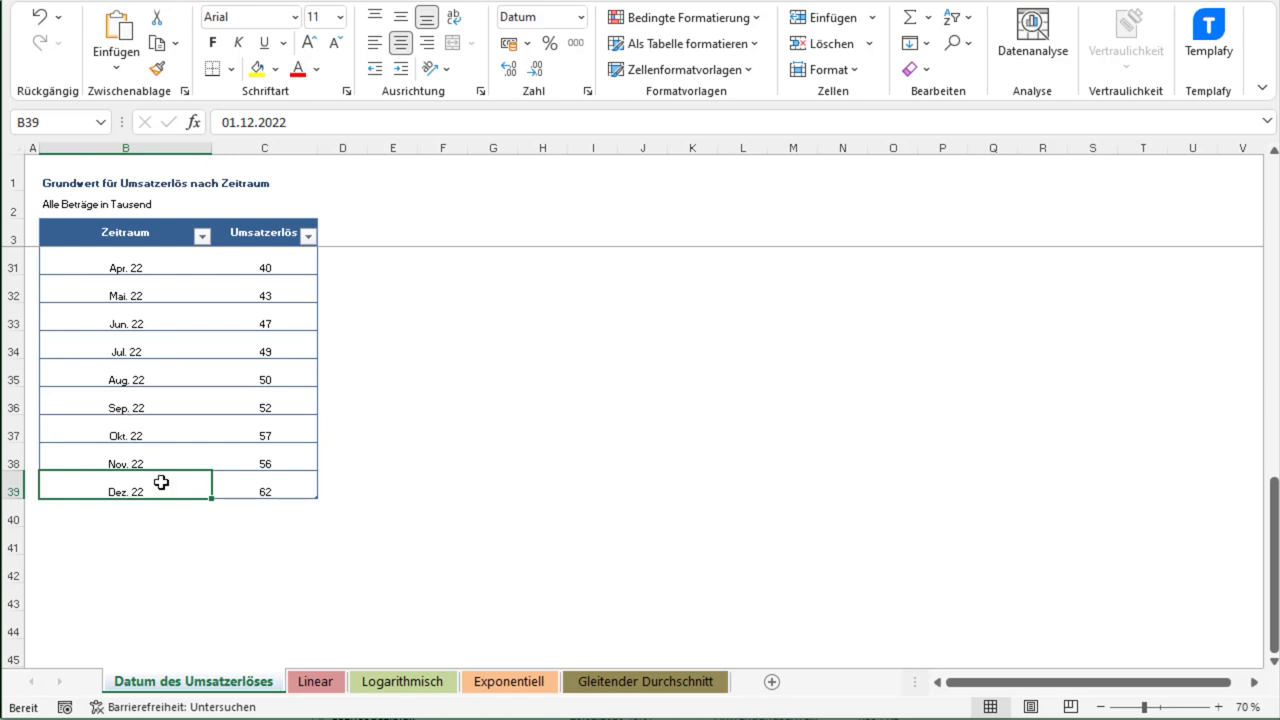
pyautogui.click(245, 395)
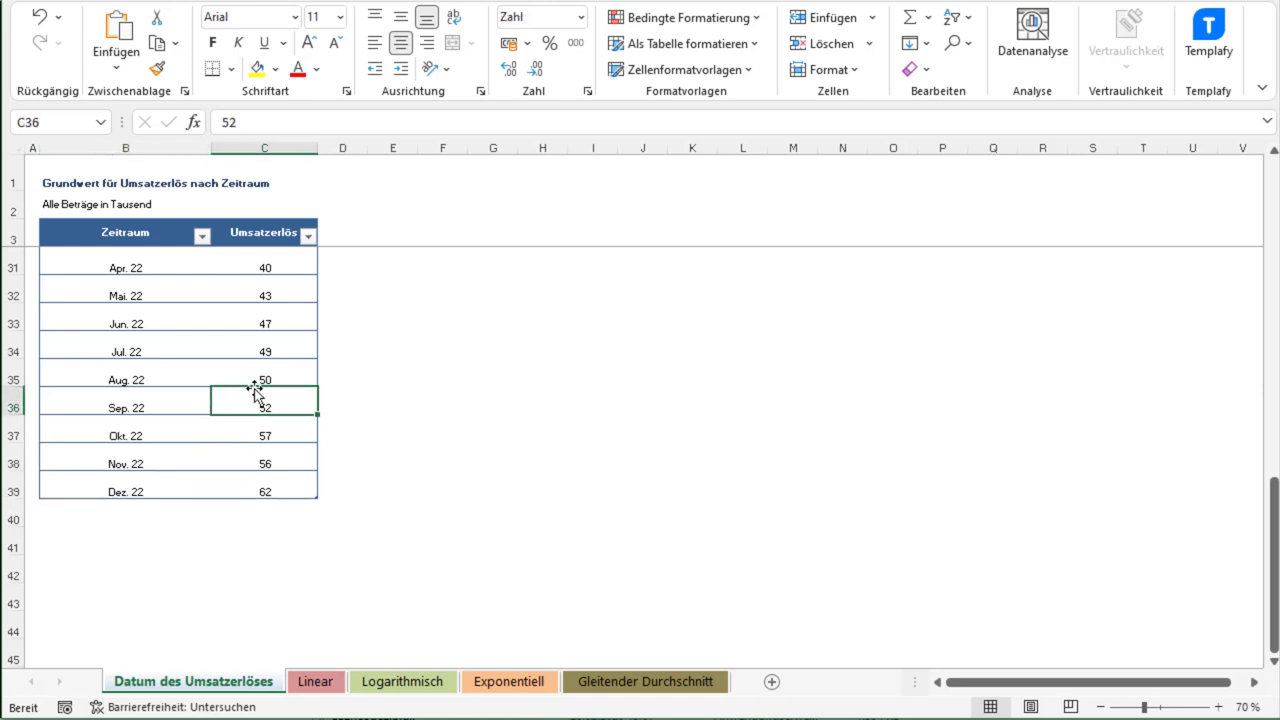
pyautogui.scroll(5, 261, 383)
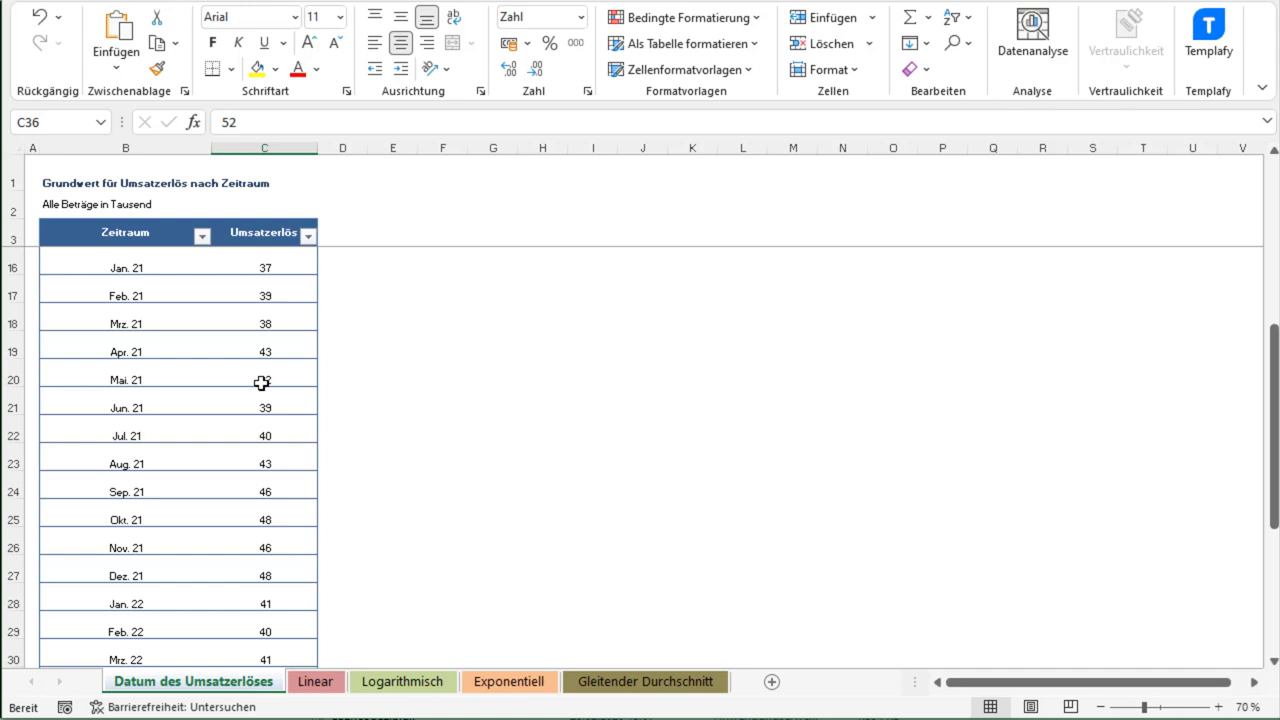
pyautogui.click(318, 683)
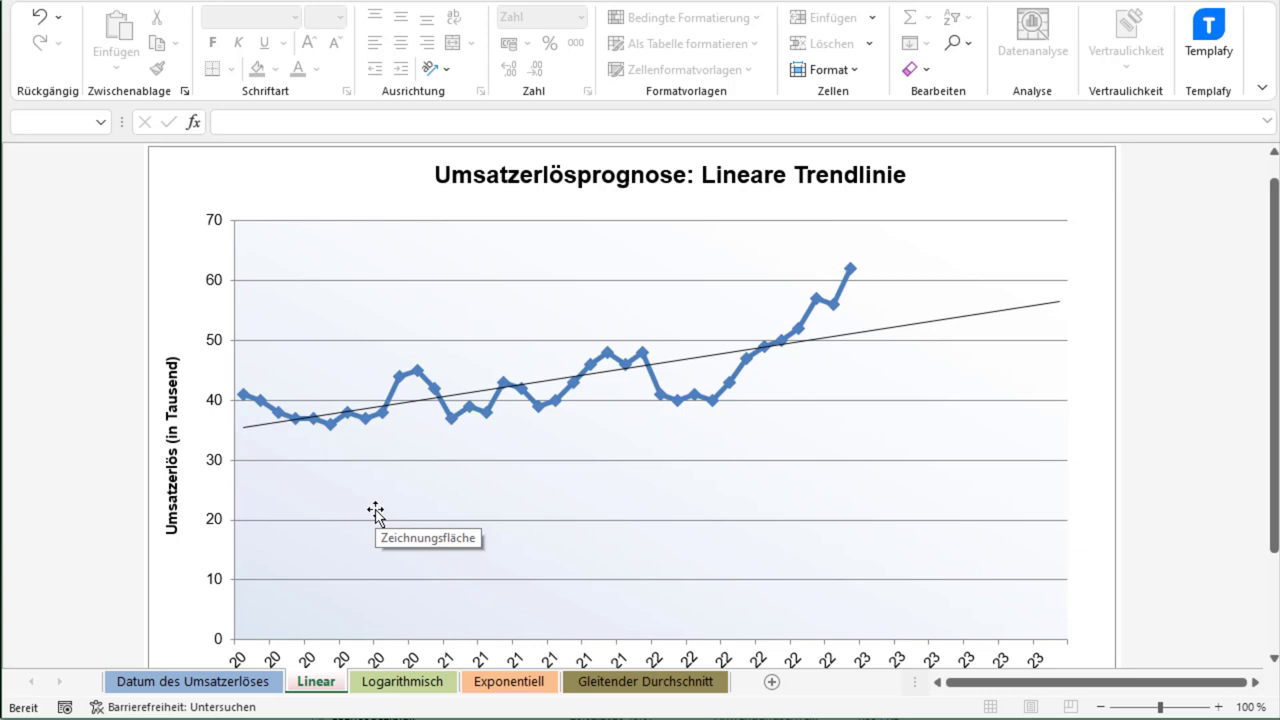
pyautogui.click(764, 352)
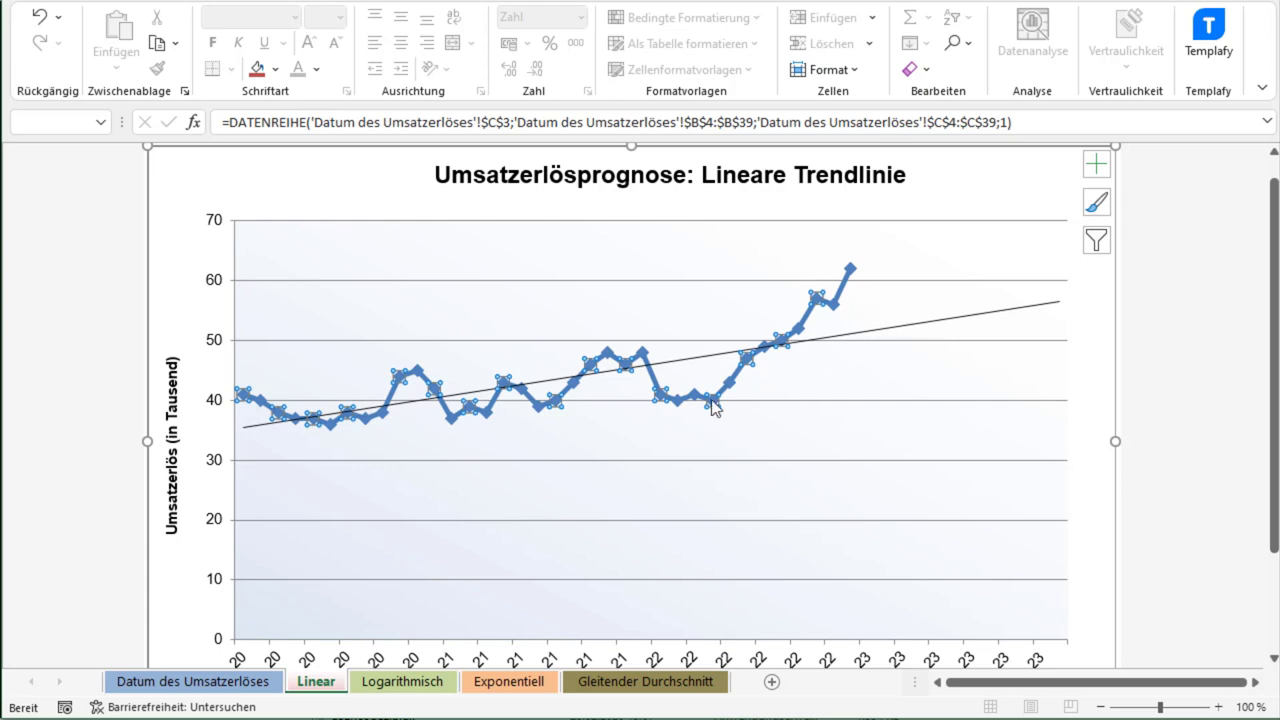
# Switch to the Gleitender Durchschnitt sheet with the moving-average revenue chart
pyautogui.click(620, 690)
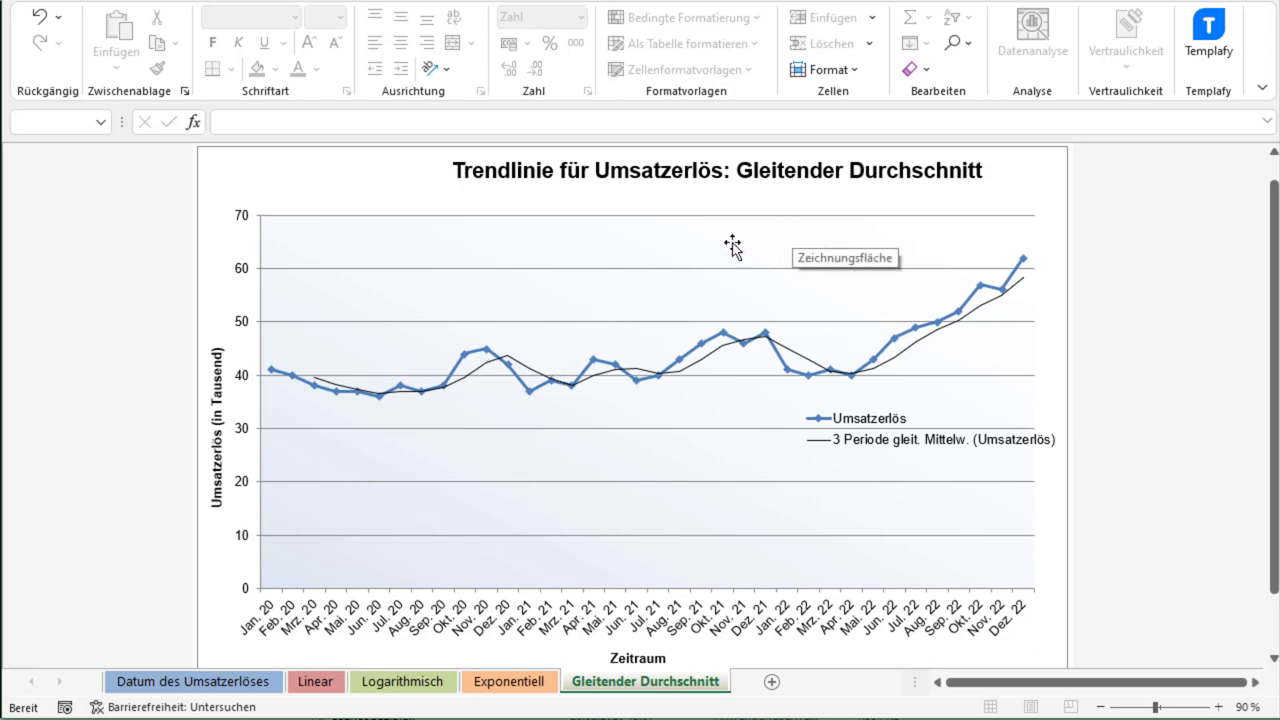
# Open the chart's format pane and choose the moving-average trendline series to format
pyautogui.click(789, 279)
pyautogui.doubleClick(789, 279)
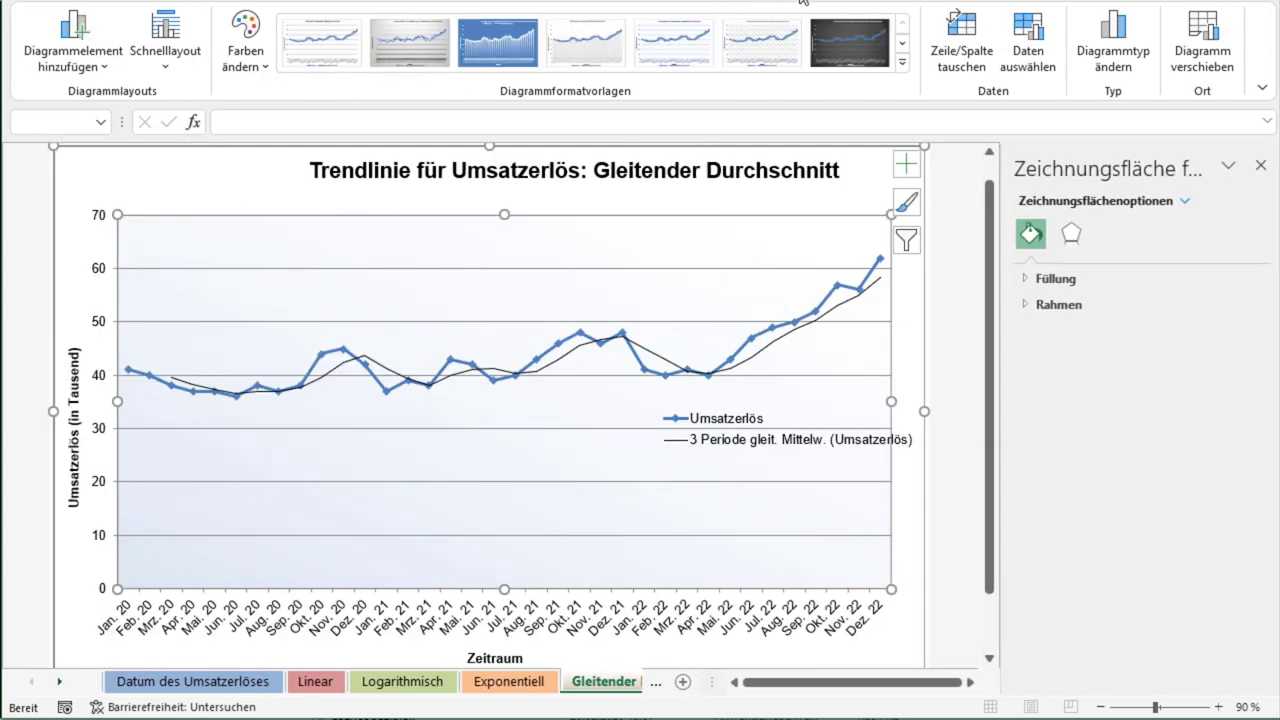
pyautogui.click(843, 2)
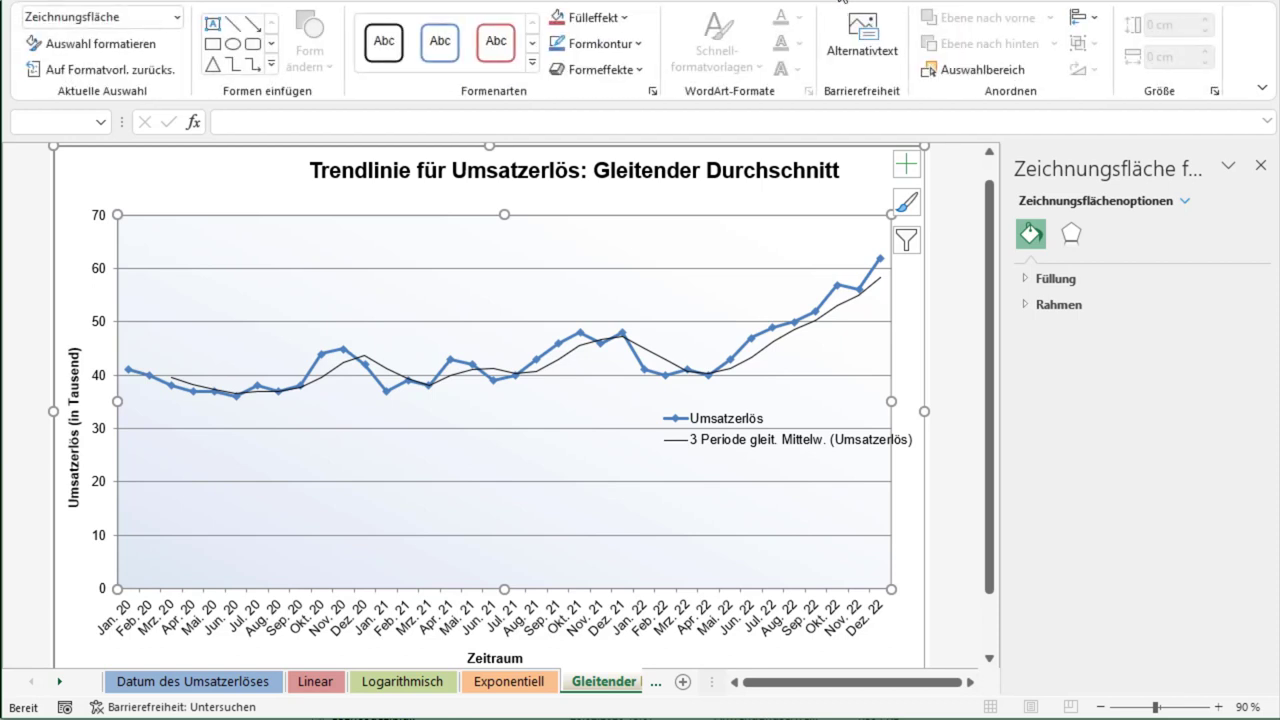
pyautogui.click(818, 2)
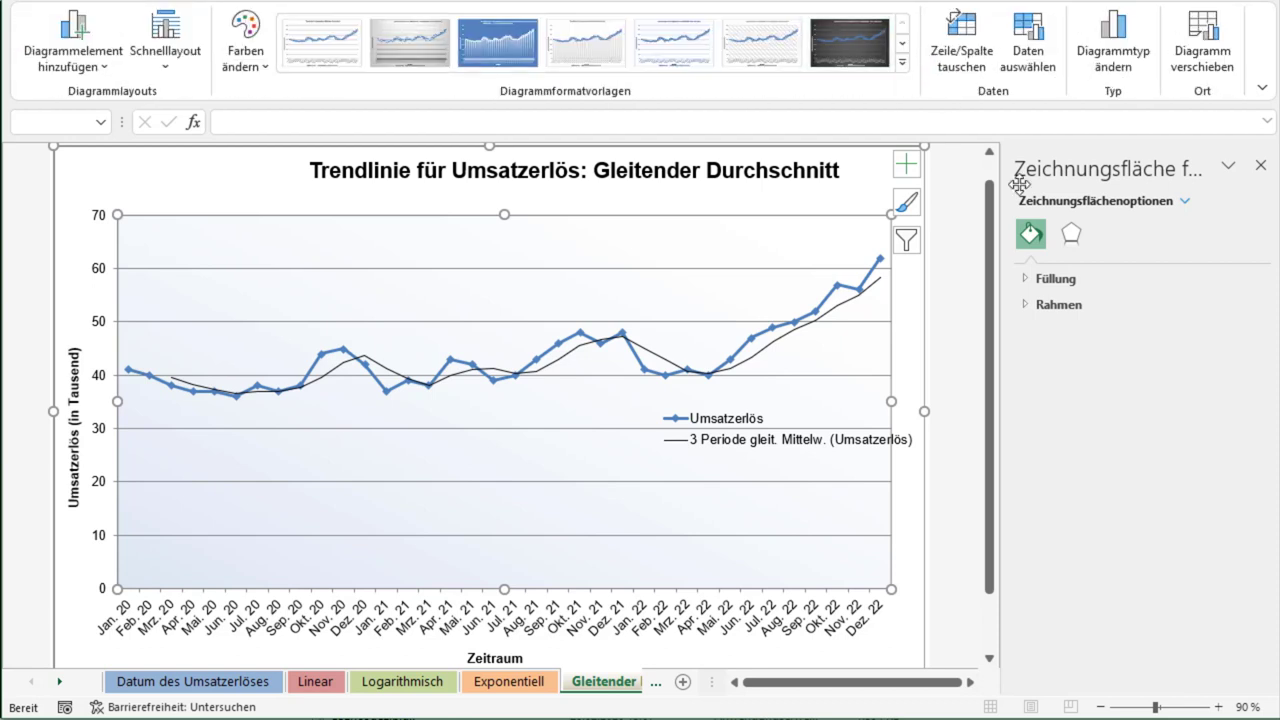
pyautogui.click(1183, 201)
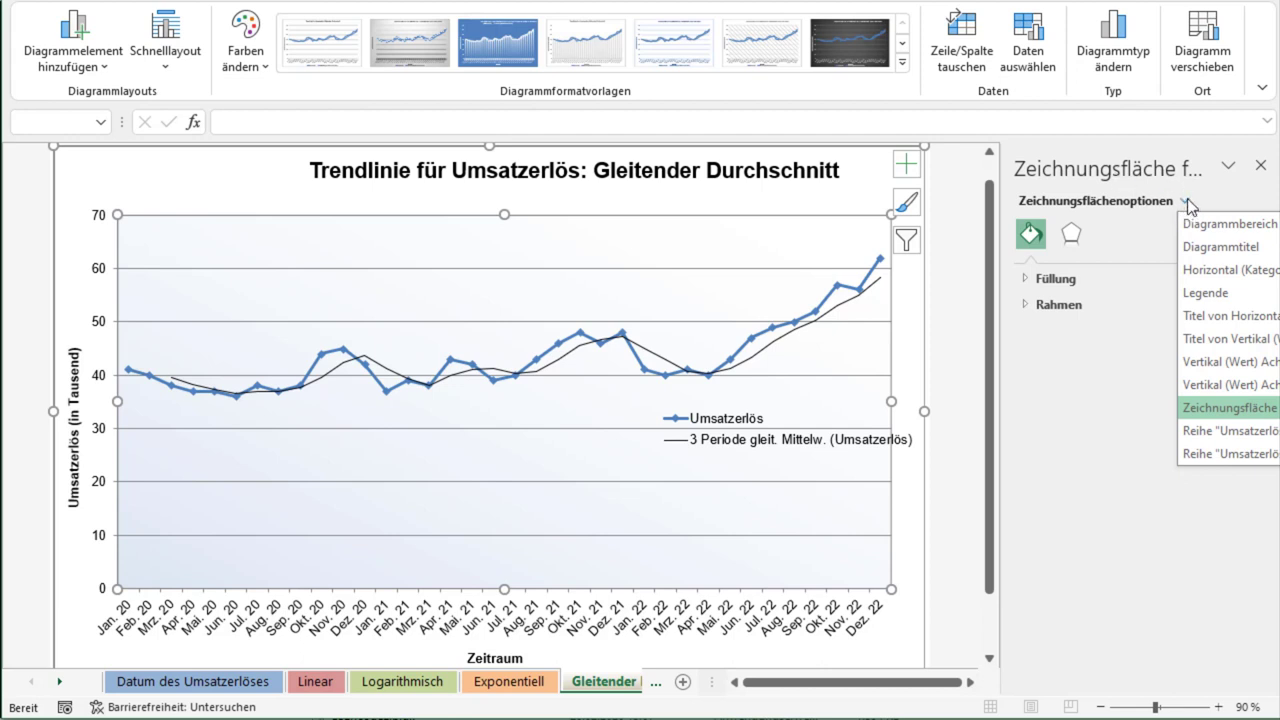
pyautogui.click(1238, 459)
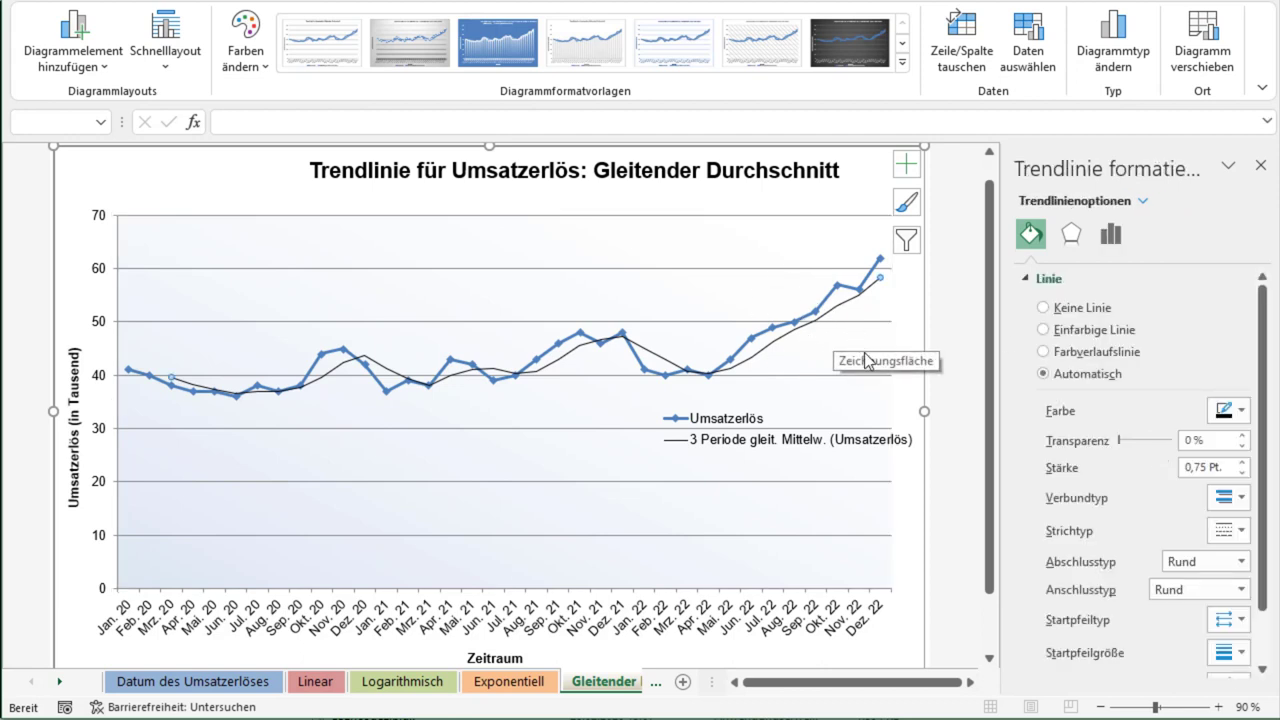
pyautogui.click(907, 170)
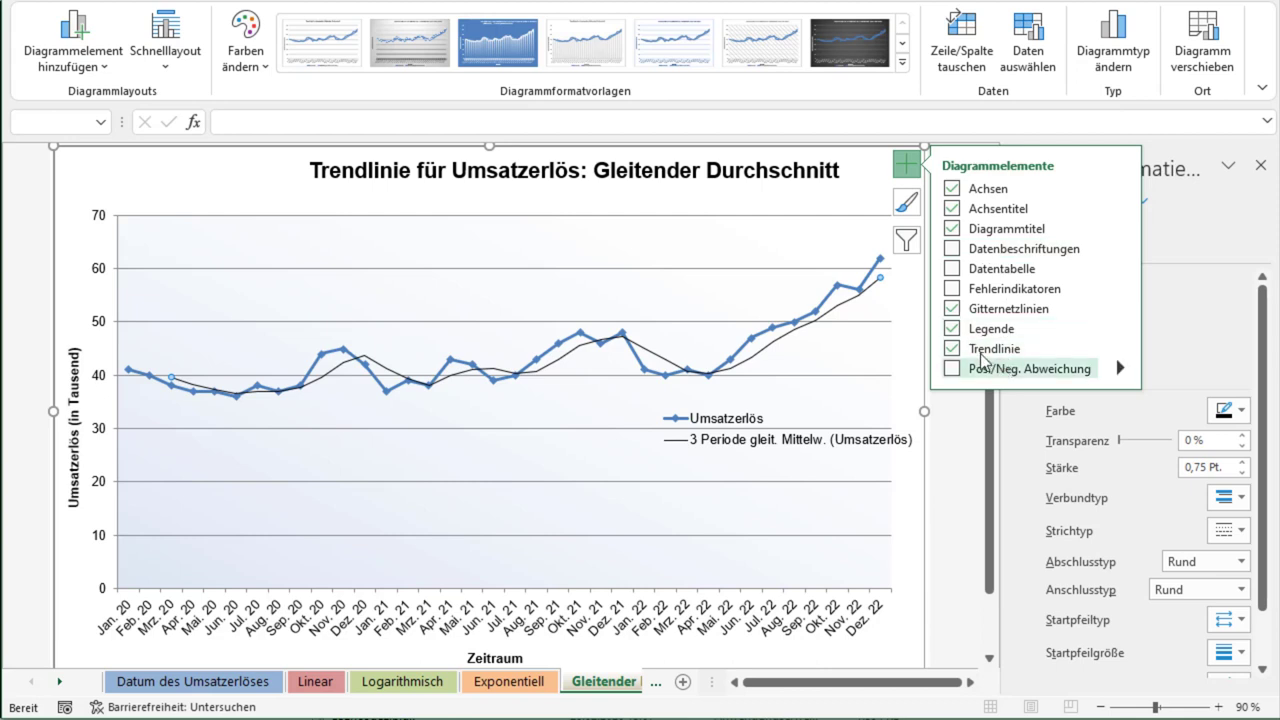
pyautogui.click(1120, 347)
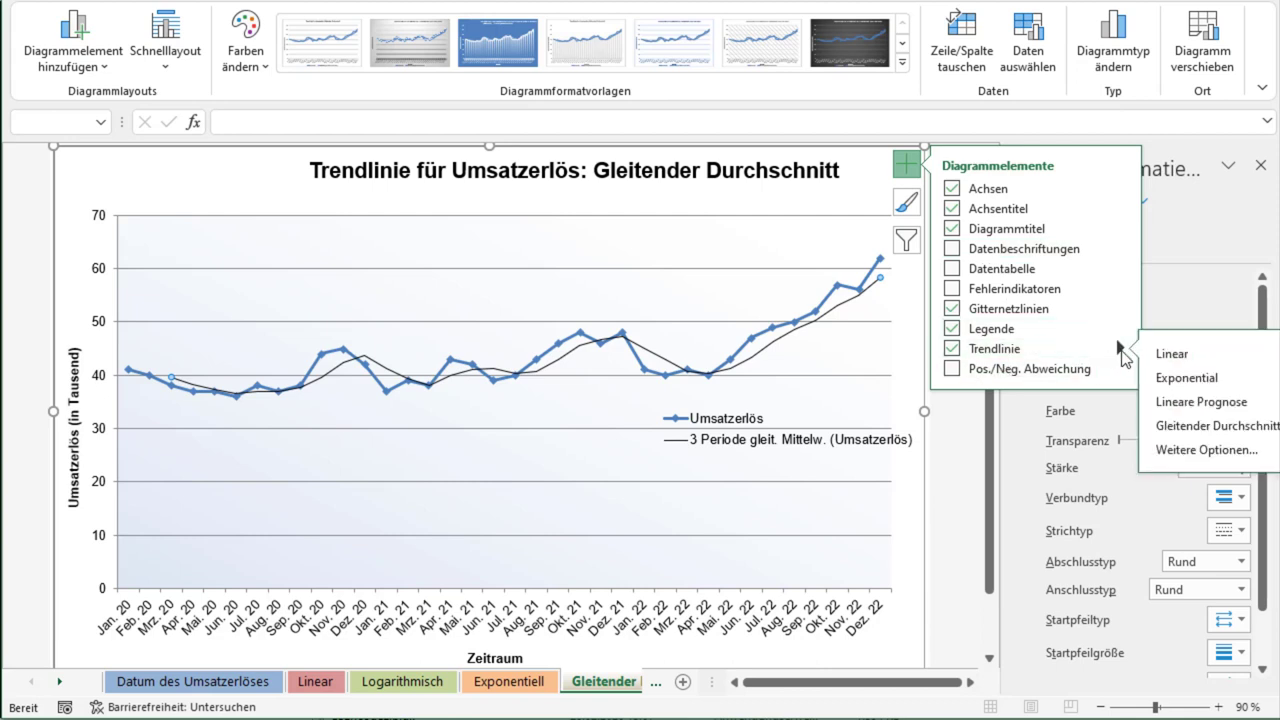
pyautogui.click(1180, 358)
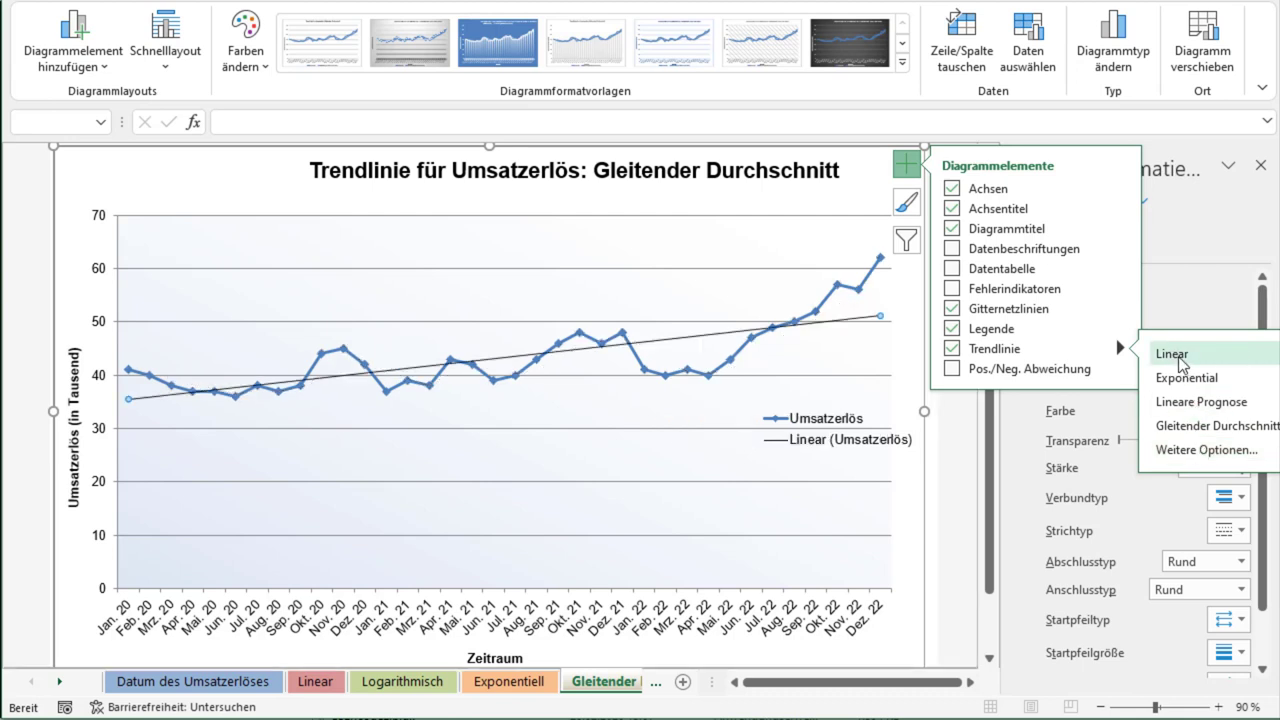
pyautogui.click(1185, 379)
pyautogui.click(1200, 405)
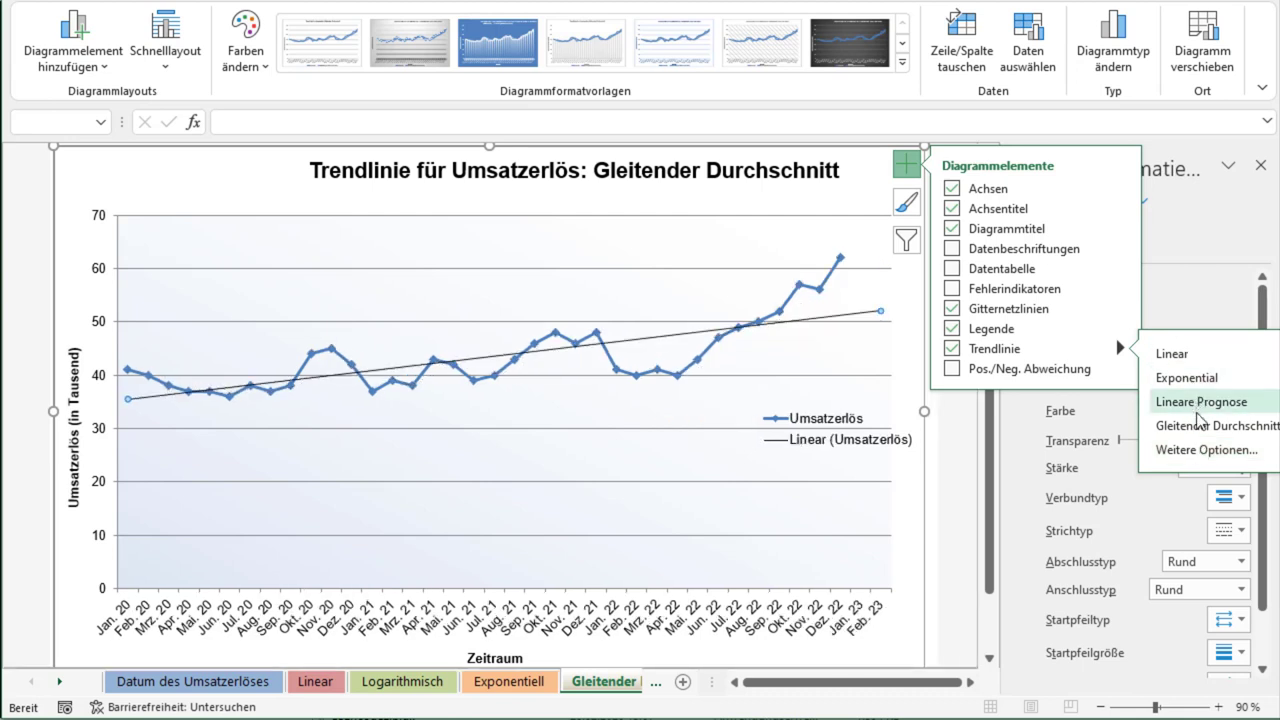
pyautogui.click(1205, 428)
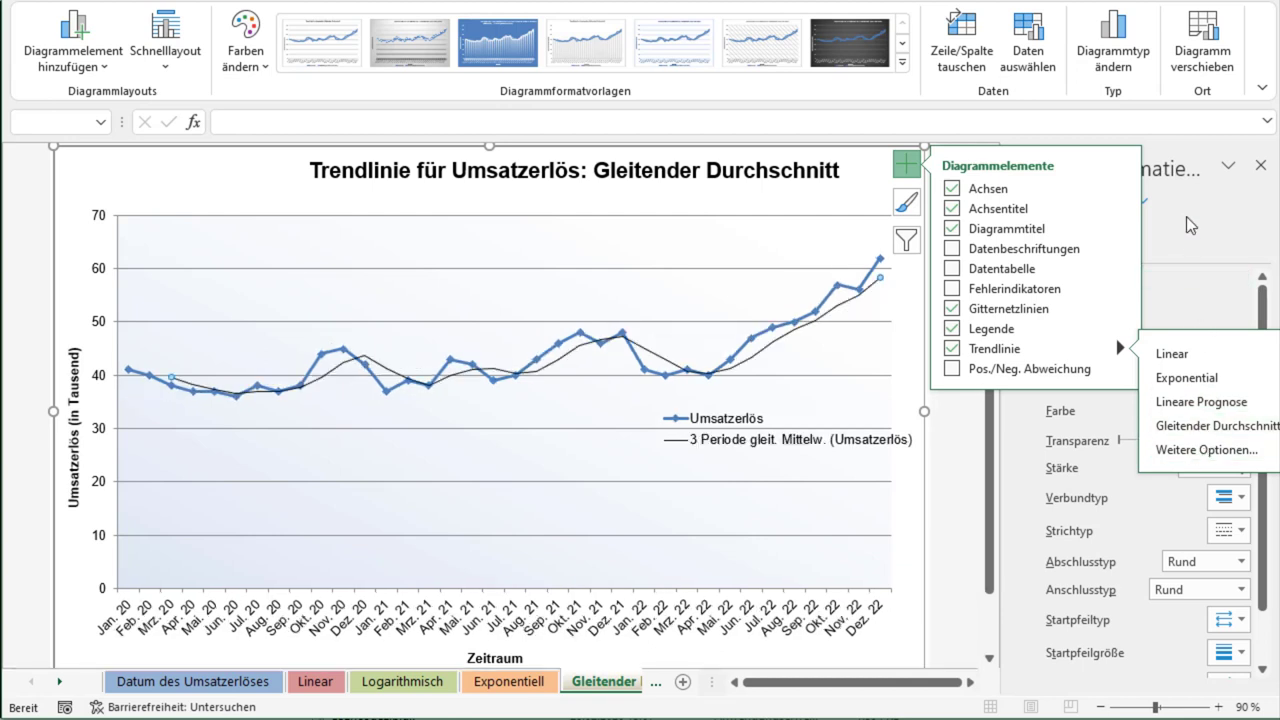
pyautogui.click(912, 168)
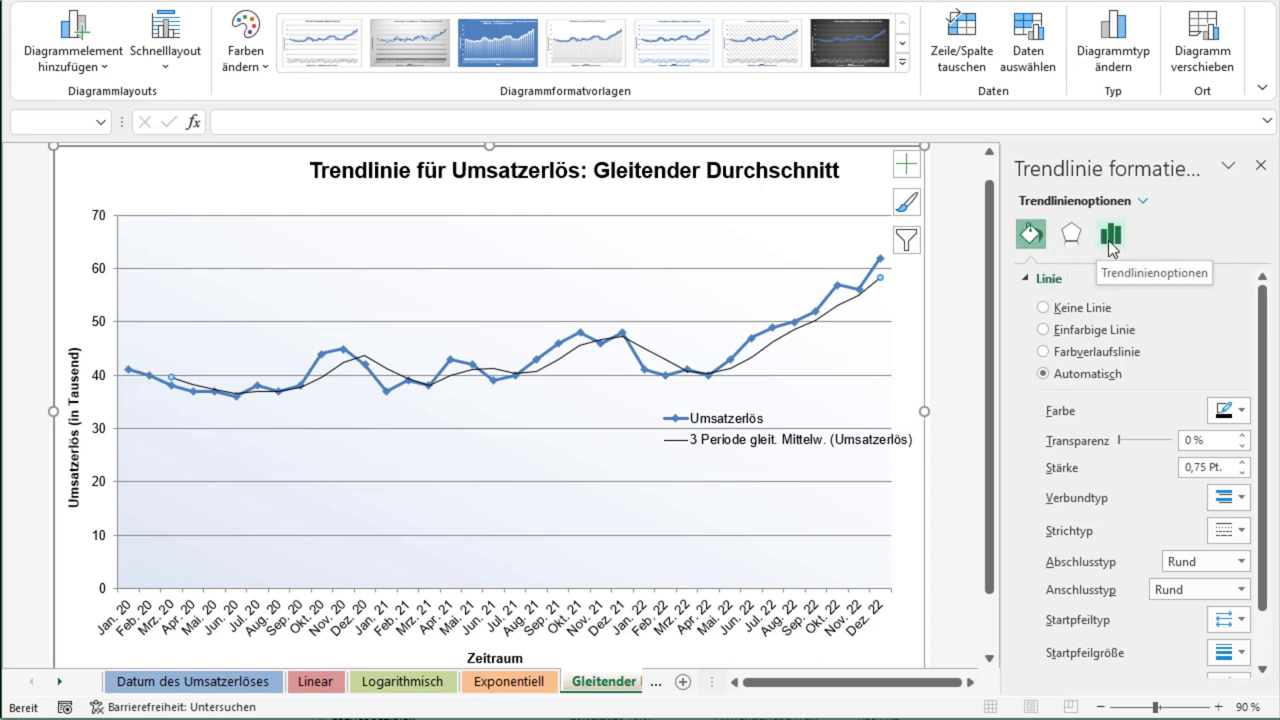
# Set the moving-average trendline's period to 3, after trying values up to 6
pyautogui.click(1109, 242)
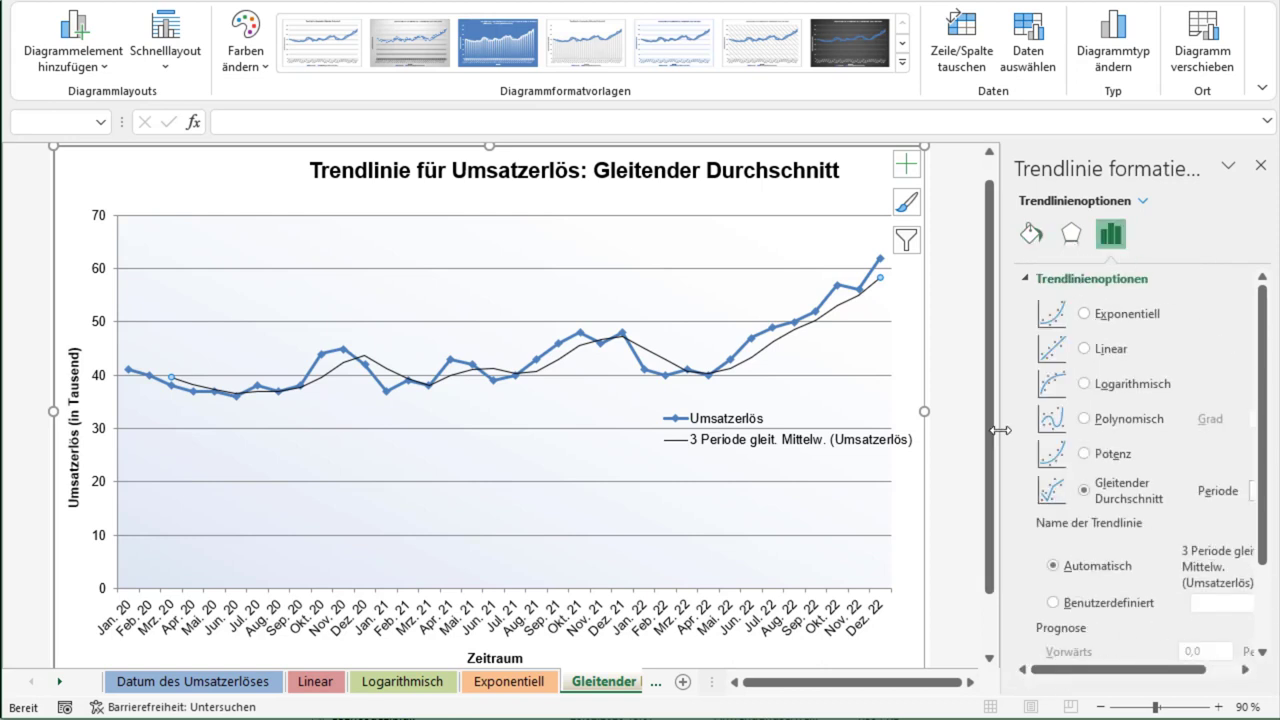
pyautogui.moveTo(992, 430); pyautogui.dragTo(957, 429)
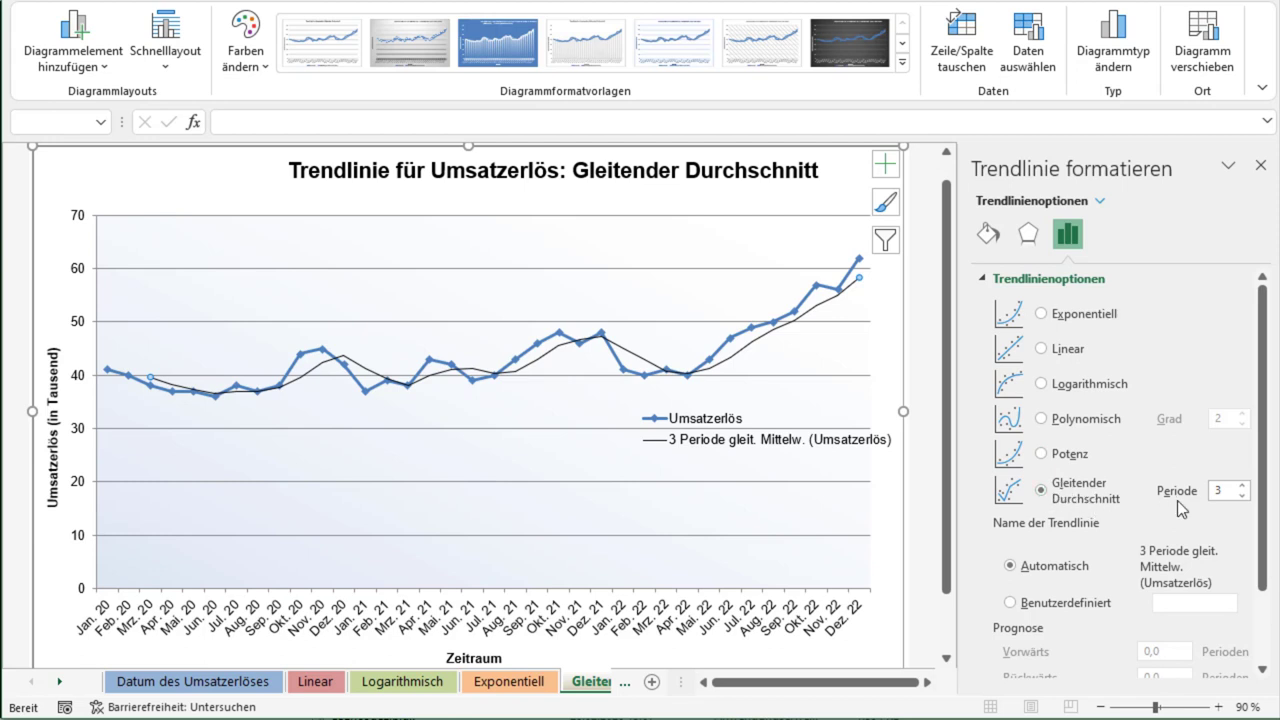
pyautogui.click(1223, 491)
pyautogui.press('BackSpace')
pyautogui.write('3')
pyautogui.click(1243, 485)
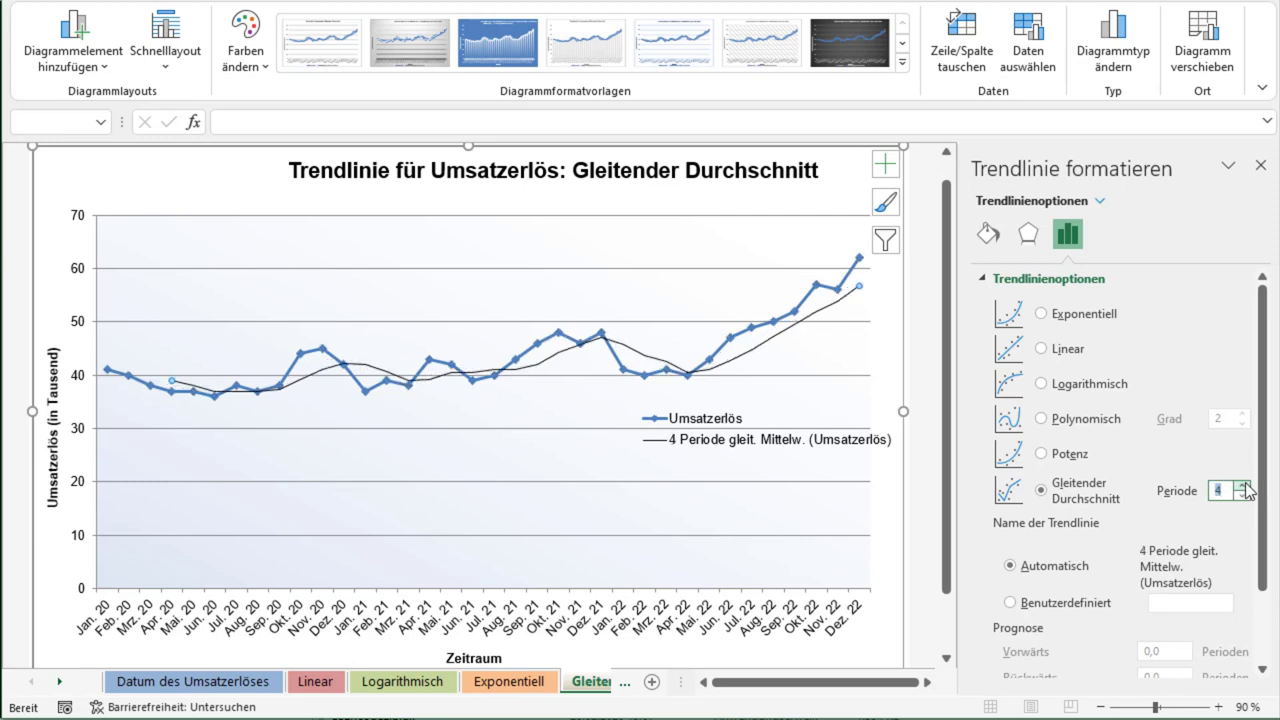
pyautogui.click(1243, 485)
pyautogui.click(1243, 485)
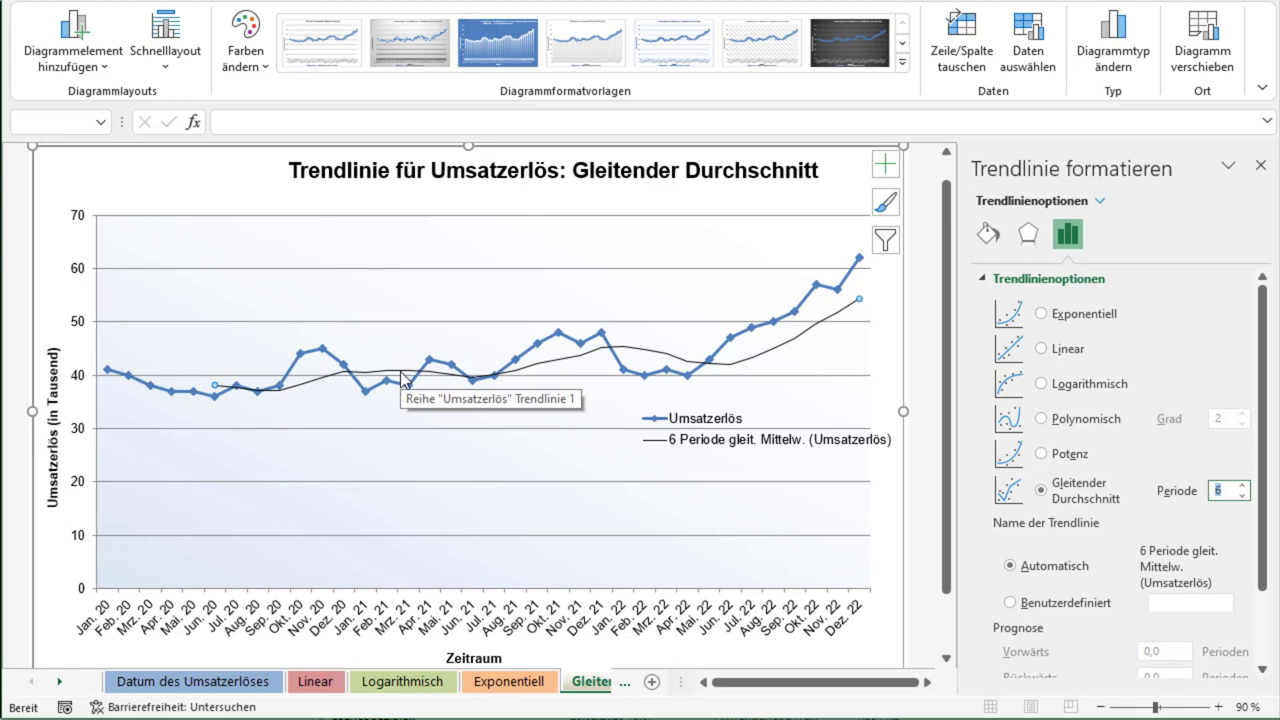
pyautogui.click(1241, 495)
pyautogui.click(1248, 500)
pyautogui.click(1248, 500)
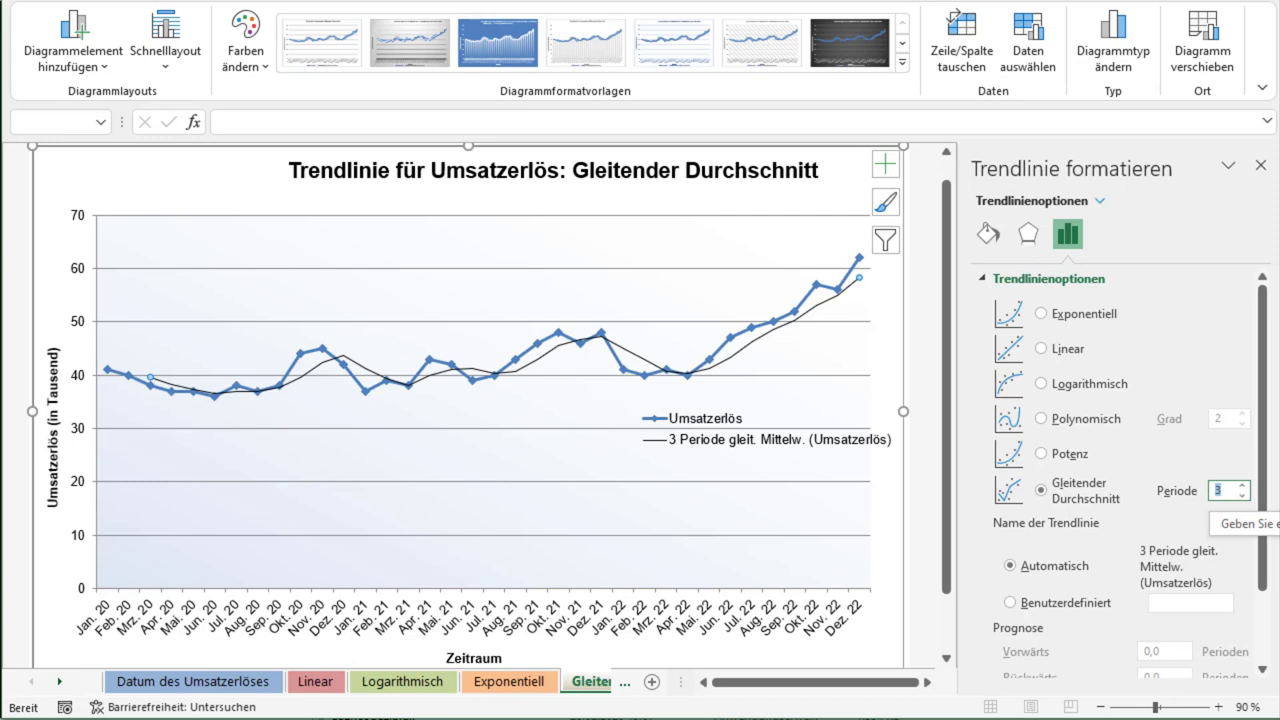
# Close the trendline pane and launch the Gleitender Durchschnitt tool on the revenue data sheet
pyautogui.click(1261, 166)
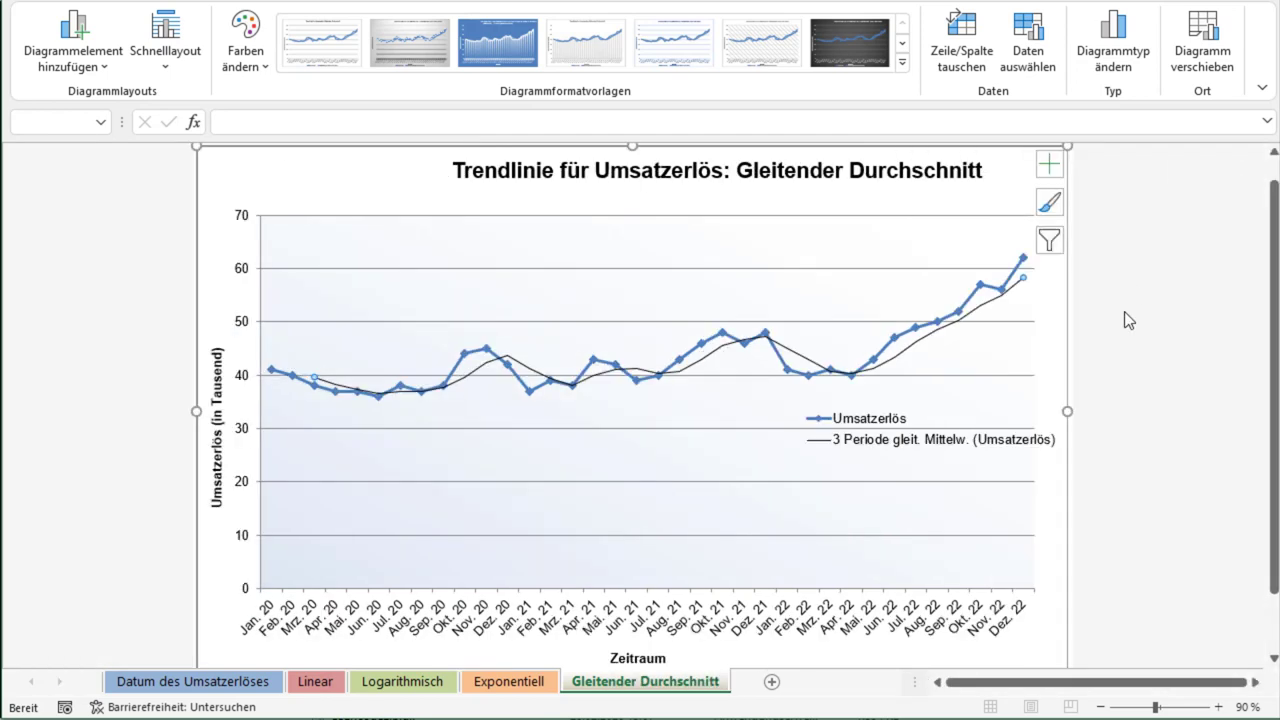
pyautogui.click(188, 689)
pyautogui.click(432, 310)
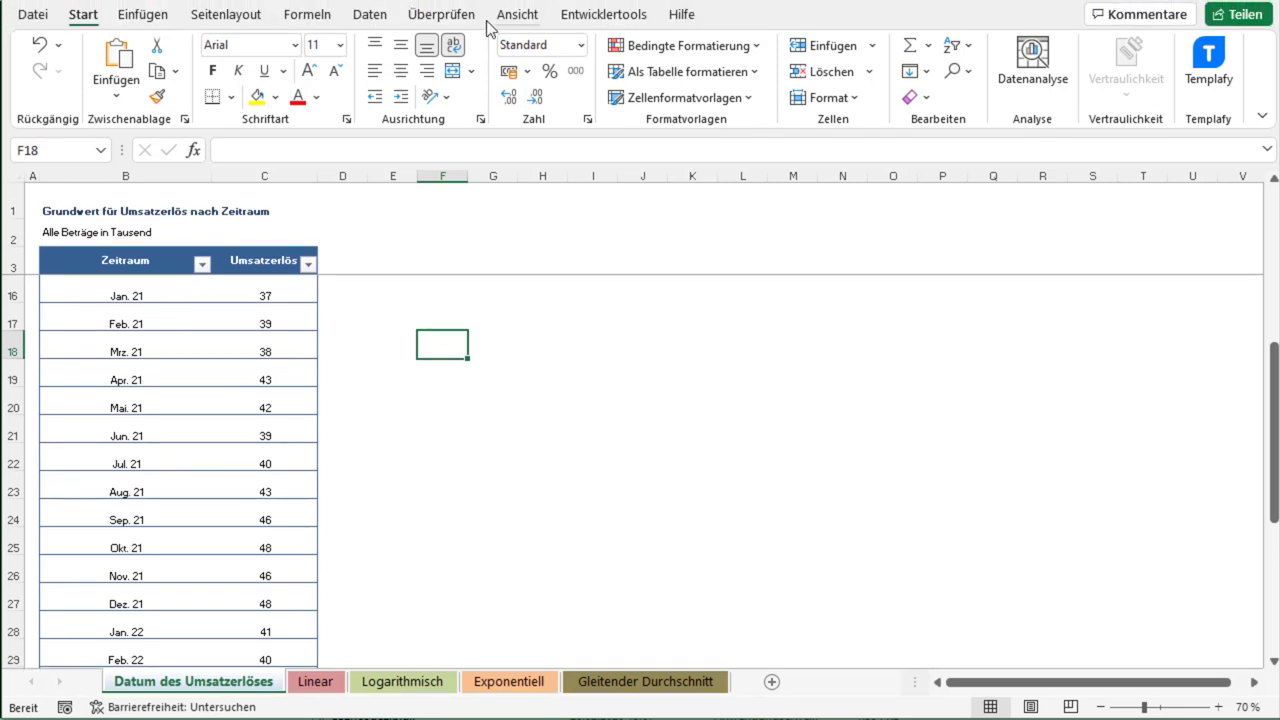
pyautogui.click(367, 16)
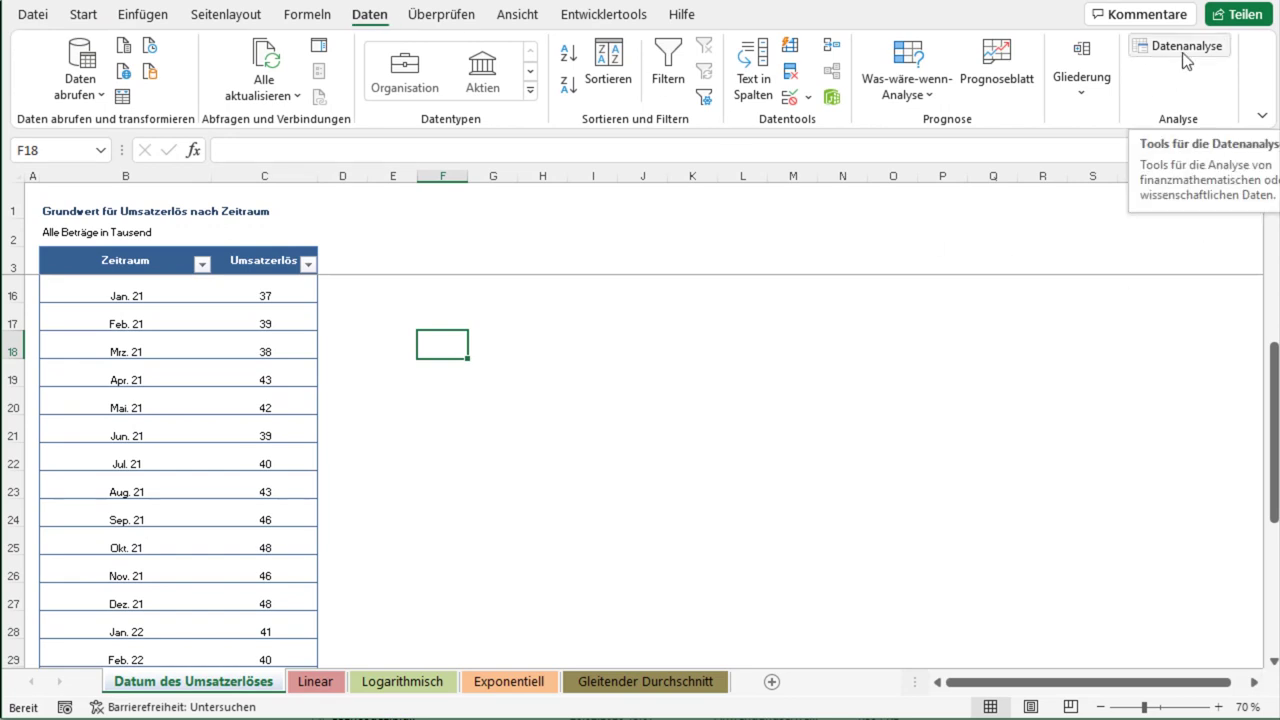
pyautogui.click(1183, 60)
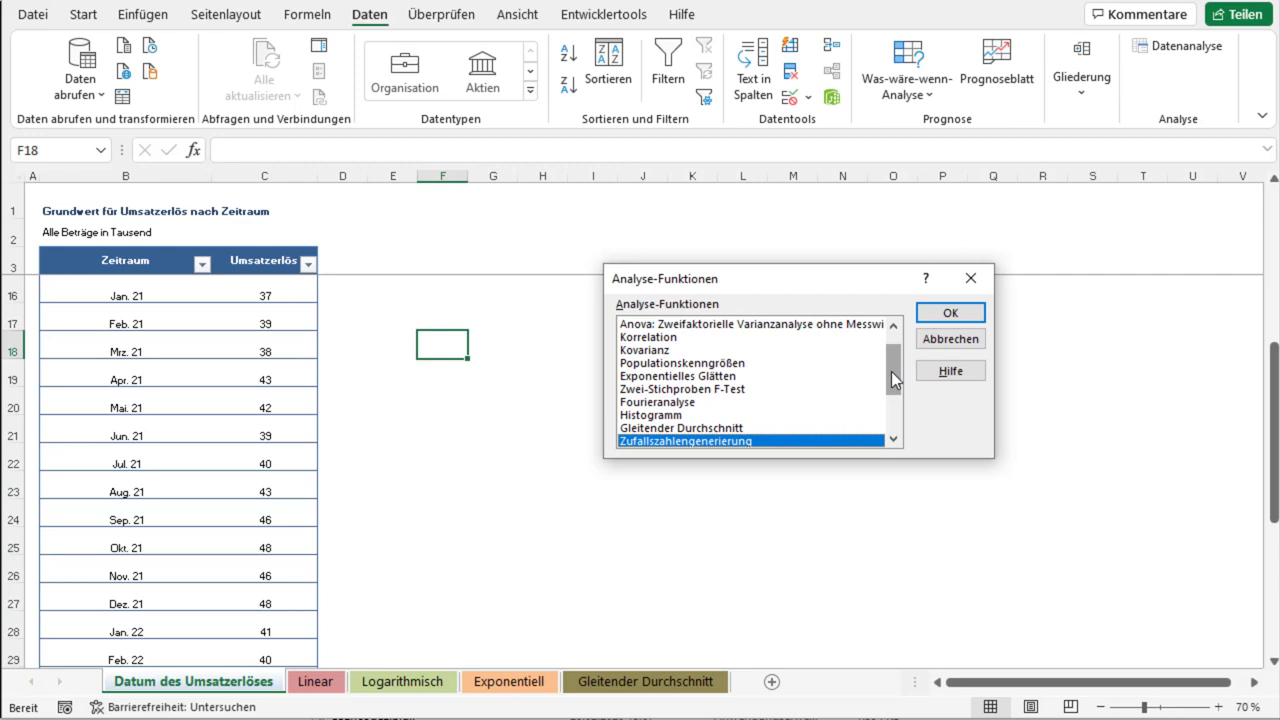
pyautogui.moveTo(891, 371); pyautogui.dragTo(892, 396)
pyautogui.click(682, 364)
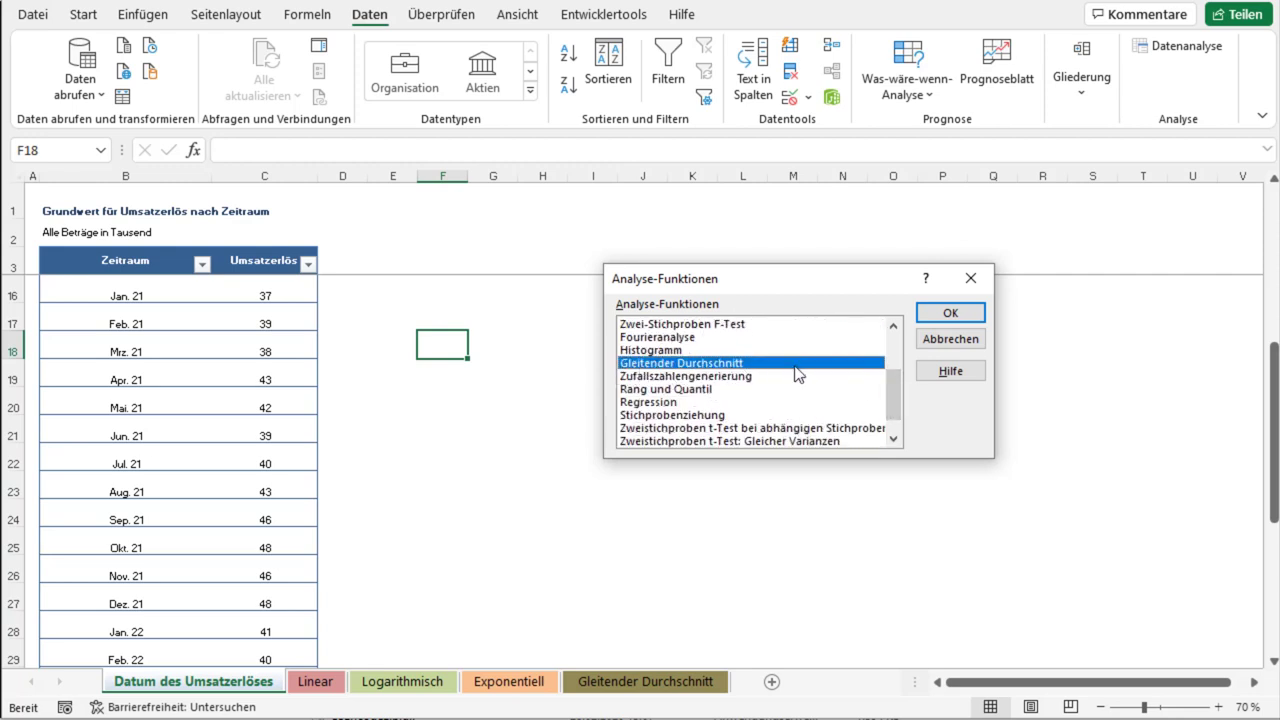
pyautogui.click(925, 314)
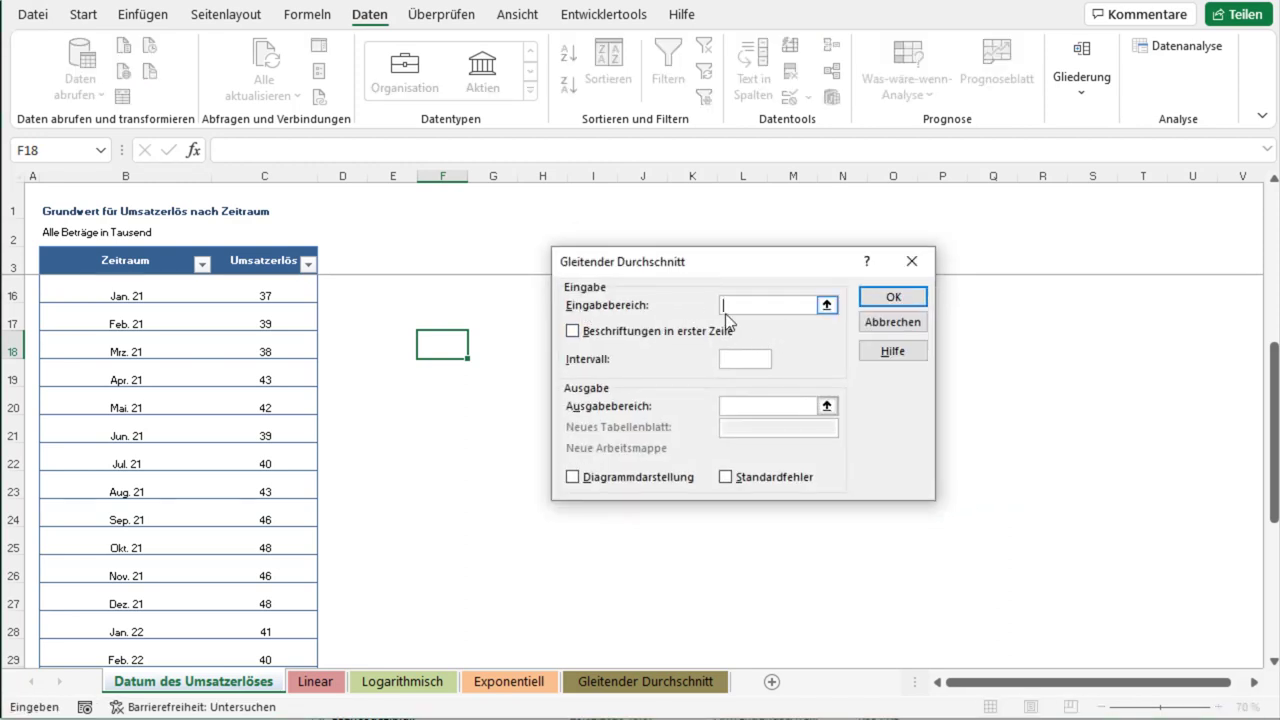
# Select the Umsatzerlös column C3:C39 as the moving average's input range
pyautogui.click(826, 305)
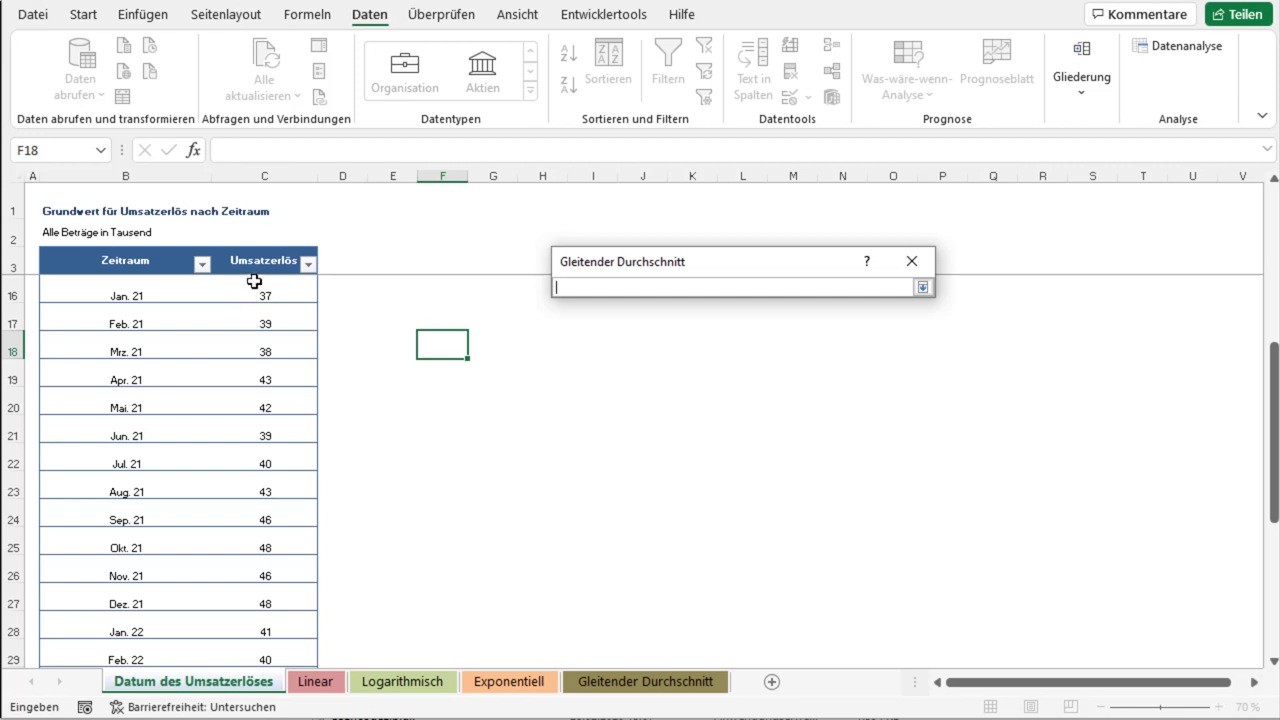
pyautogui.moveTo(256, 266)
pyautogui.mouseDown()
pyautogui.moveTo(241, 683)
pyautogui.moveTo(258, 587)
pyautogui.moveTo(260, 687)
pyautogui.mouseUp()
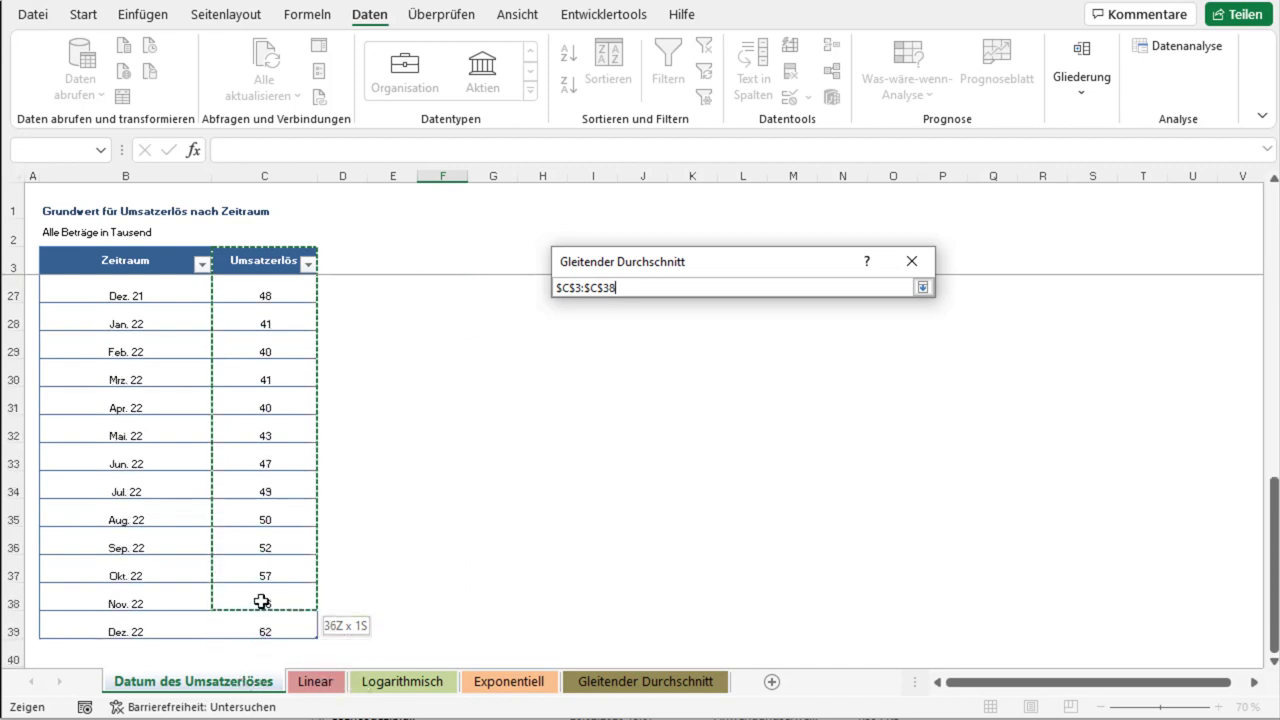
pyautogui.moveTo(260, 687); pyautogui.dragTo(263, 632)
pyautogui.moveTo(1275, 570); pyautogui.dragTo(1274, 280)
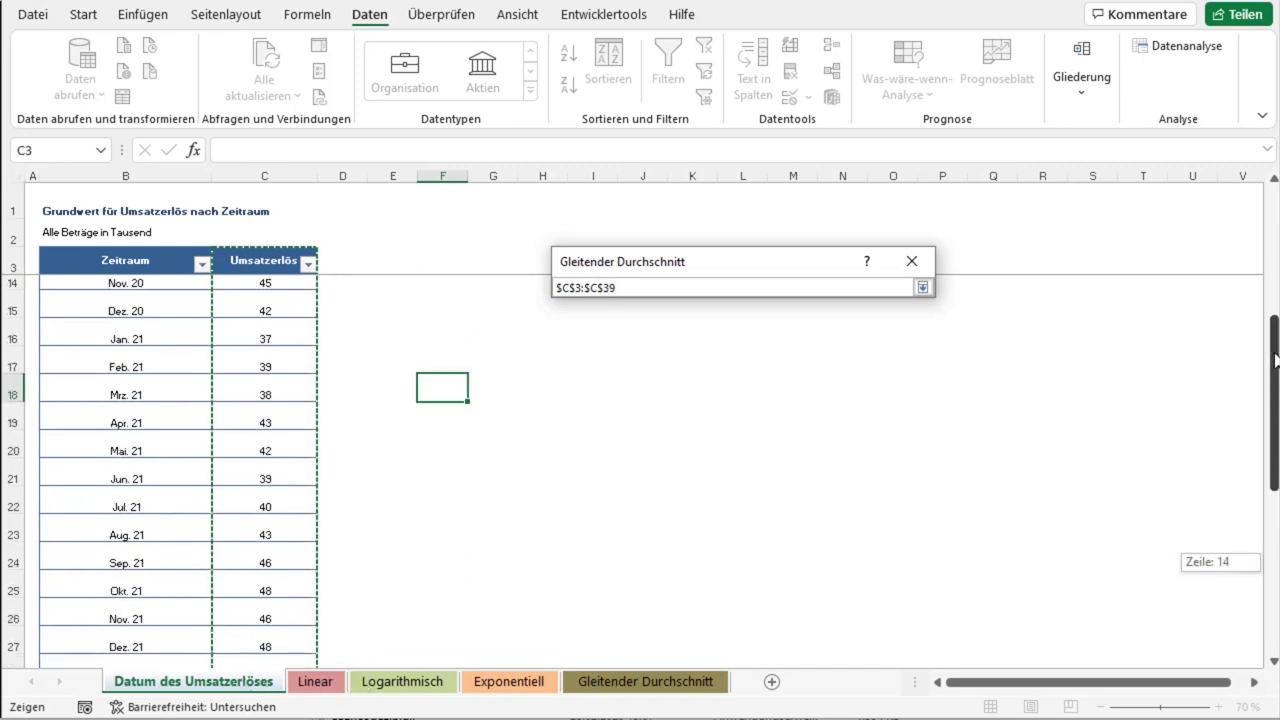
pyautogui.click(922, 288)
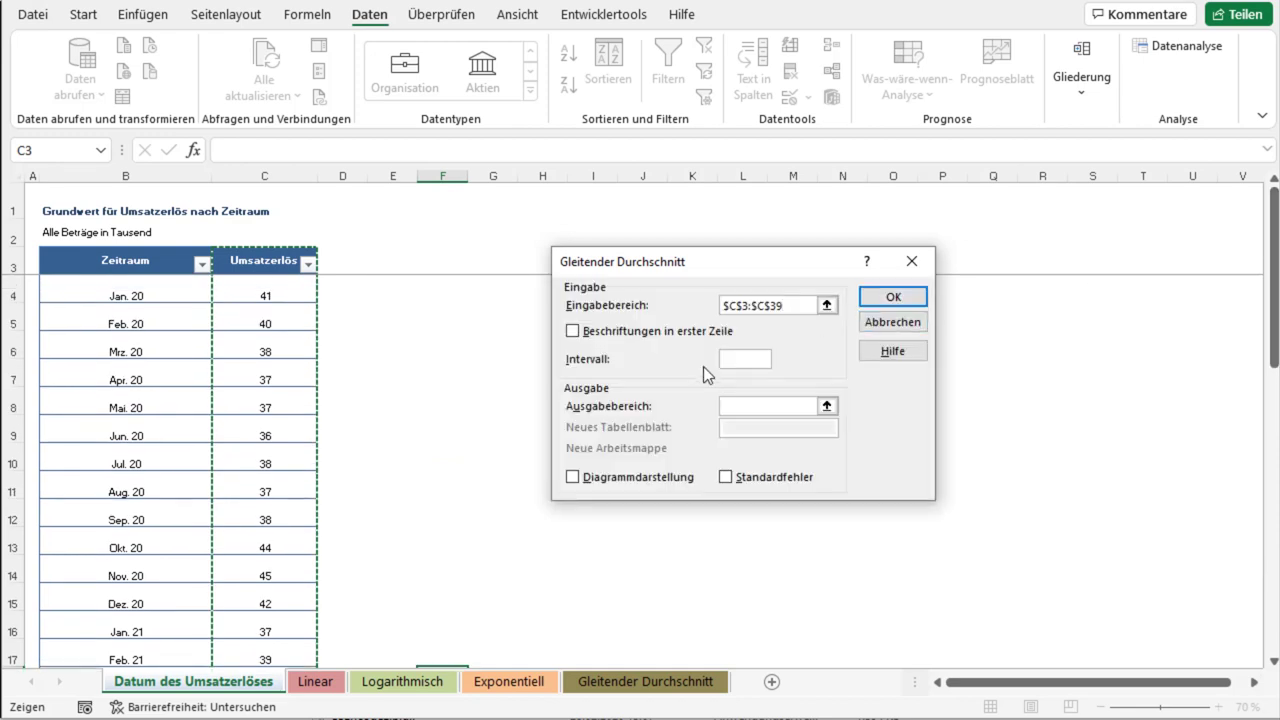
# Run the moving average with interval 4, output at D4 and chart output enabled
pyautogui.click(745, 360)
pyautogui.write('4')
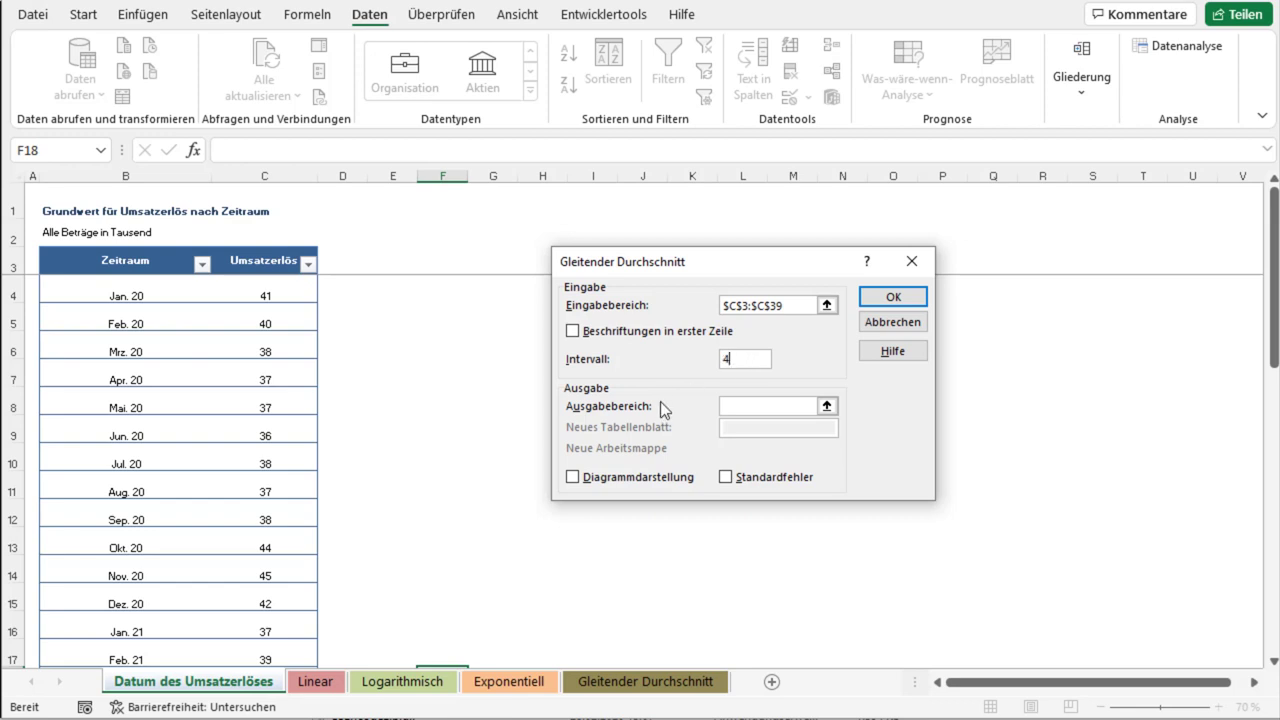
pyautogui.click(828, 407)
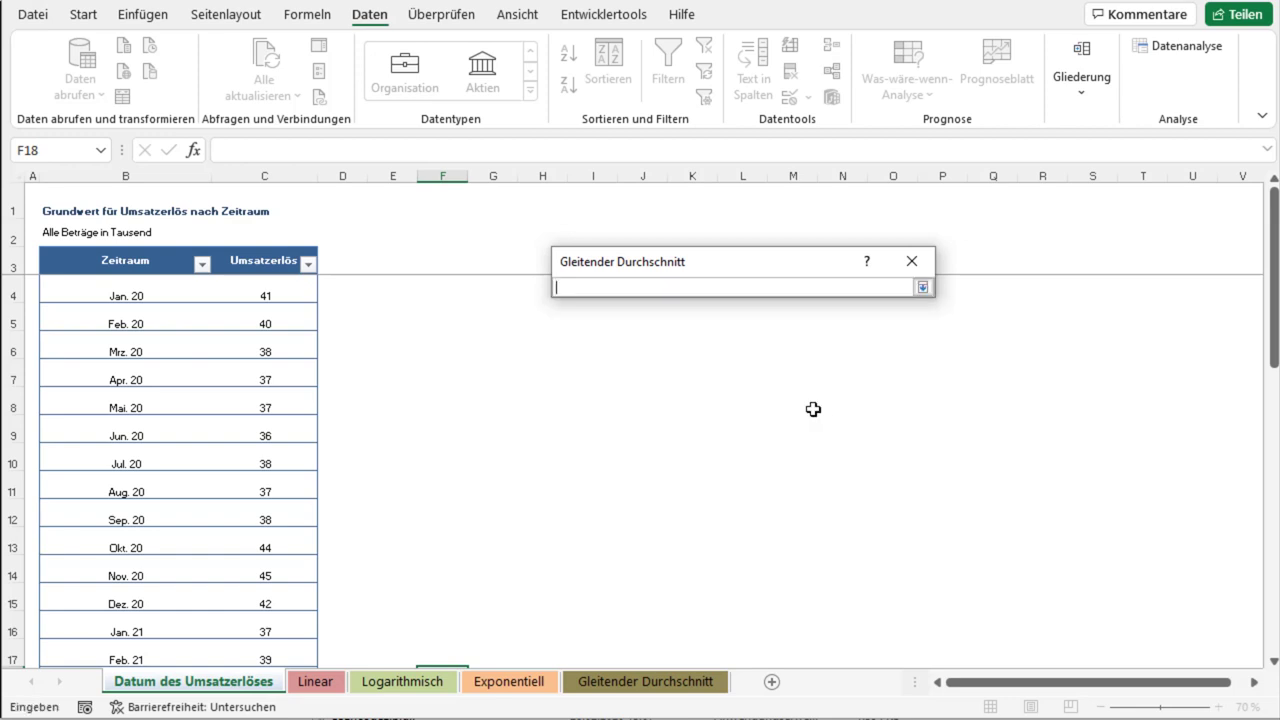
pyautogui.click(355, 289)
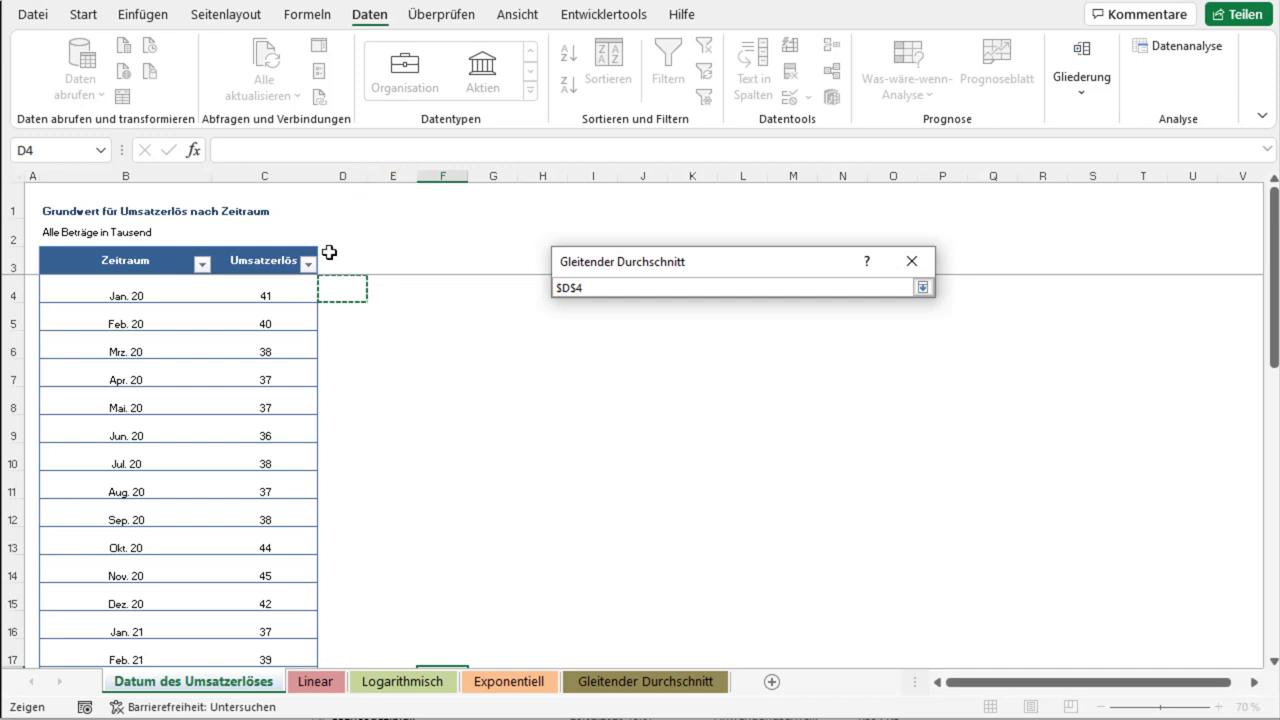
pyautogui.click(923, 288)
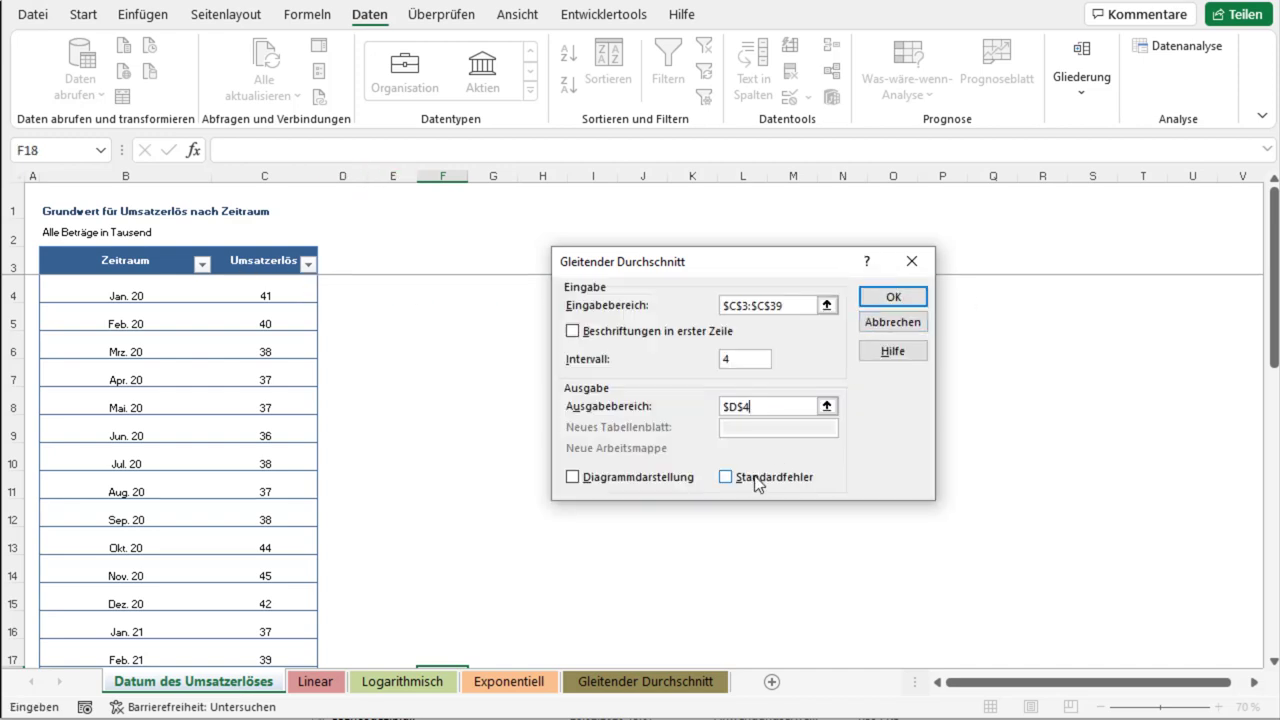
pyautogui.click(598, 482)
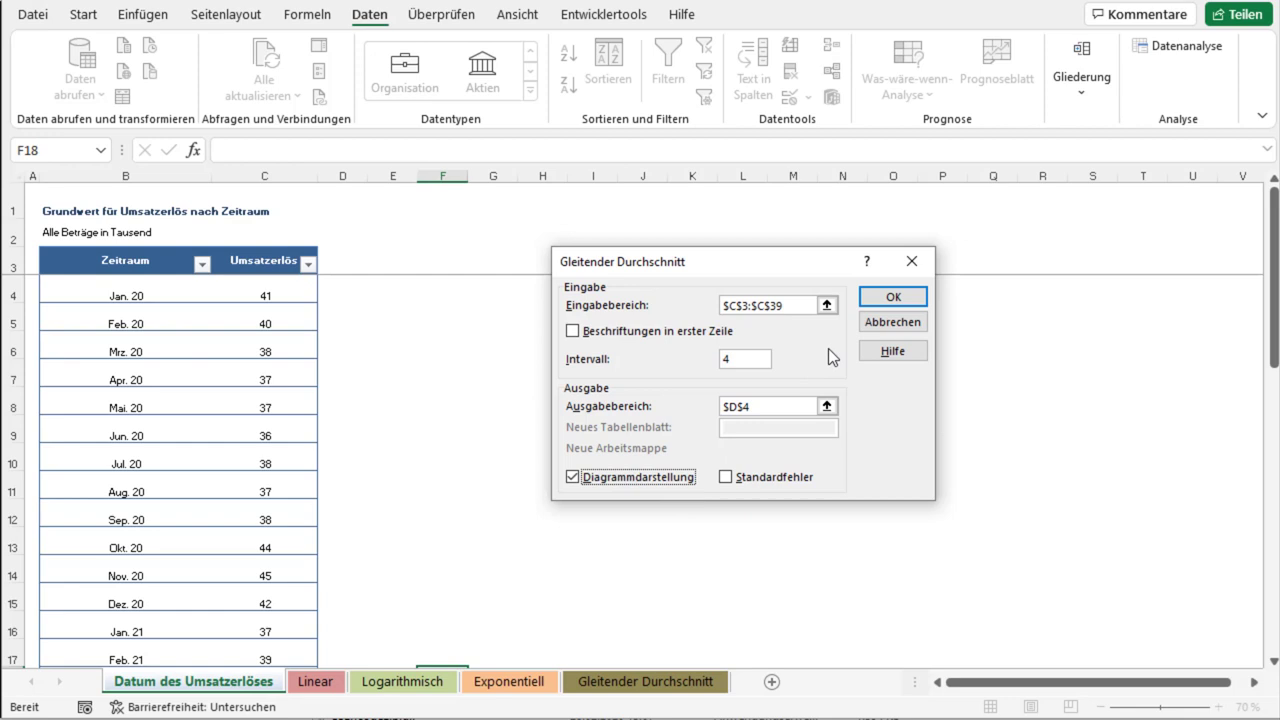
pyautogui.click(884, 302)
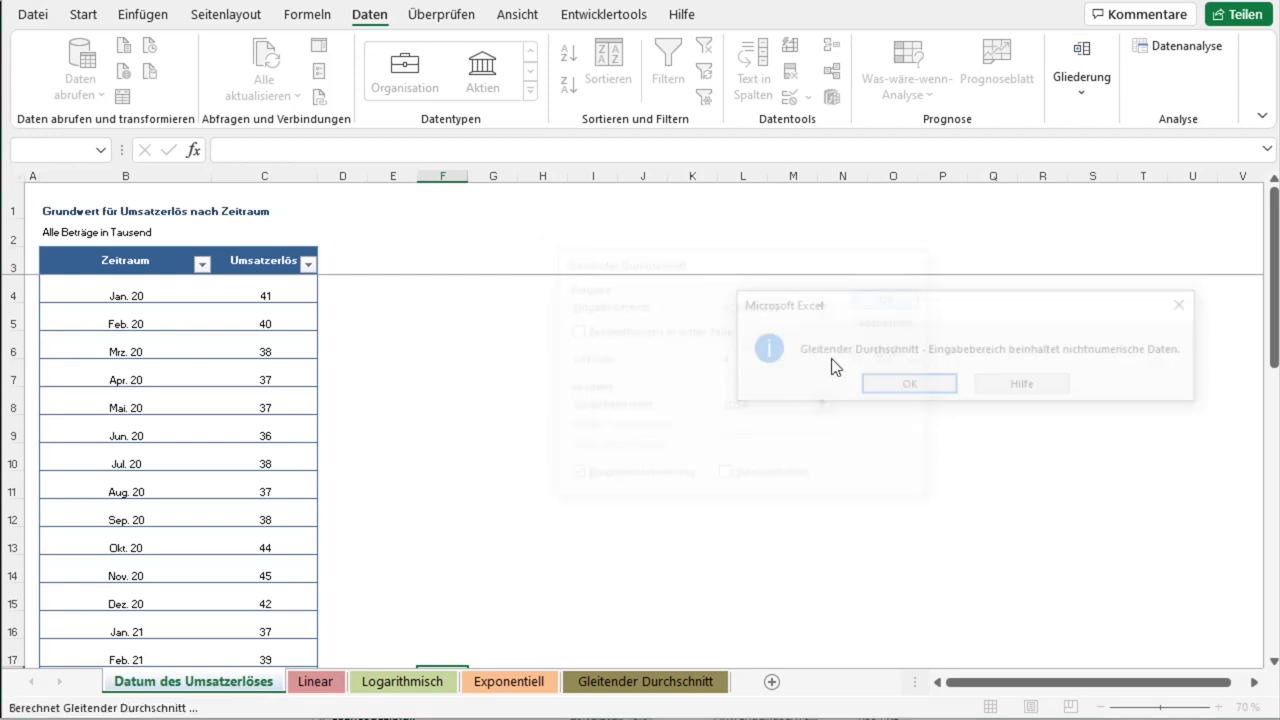
# Dismiss the non-numeric data error, tick labels in first row, and rerun the analysis
pyautogui.moveTo(958, 317); pyautogui.dragTo(820, 317)
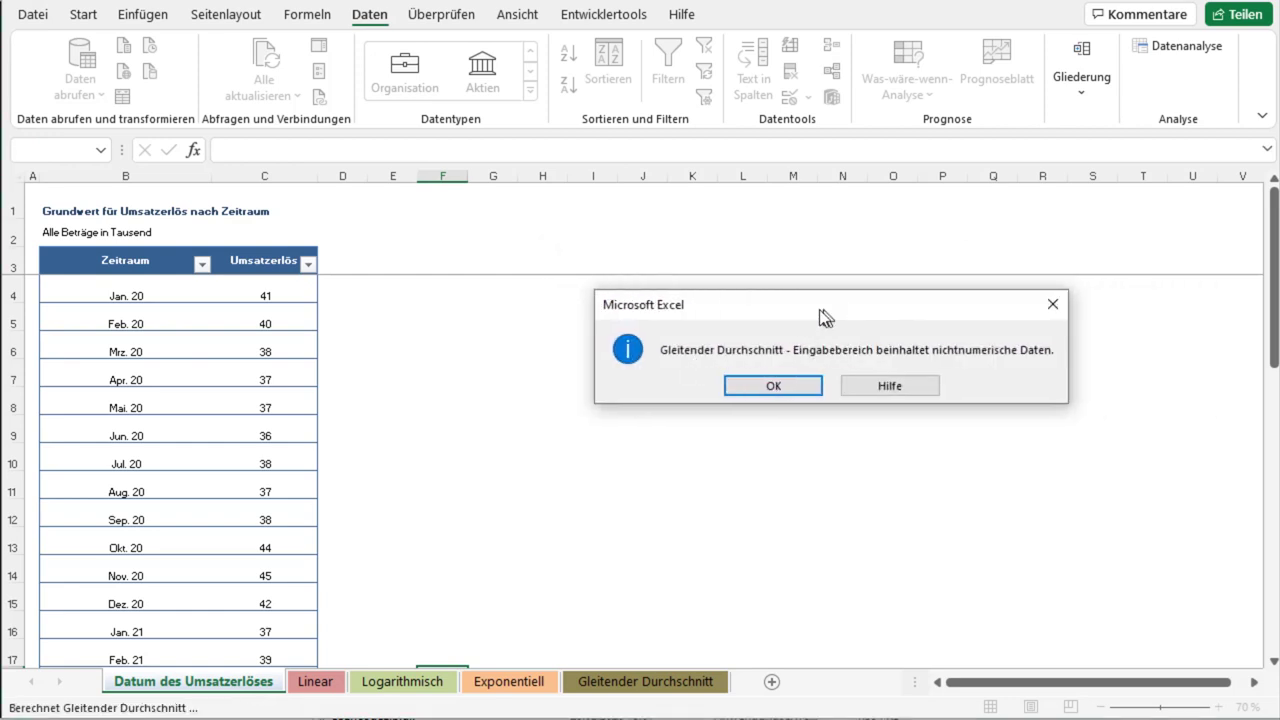
pyautogui.click(797, 386)
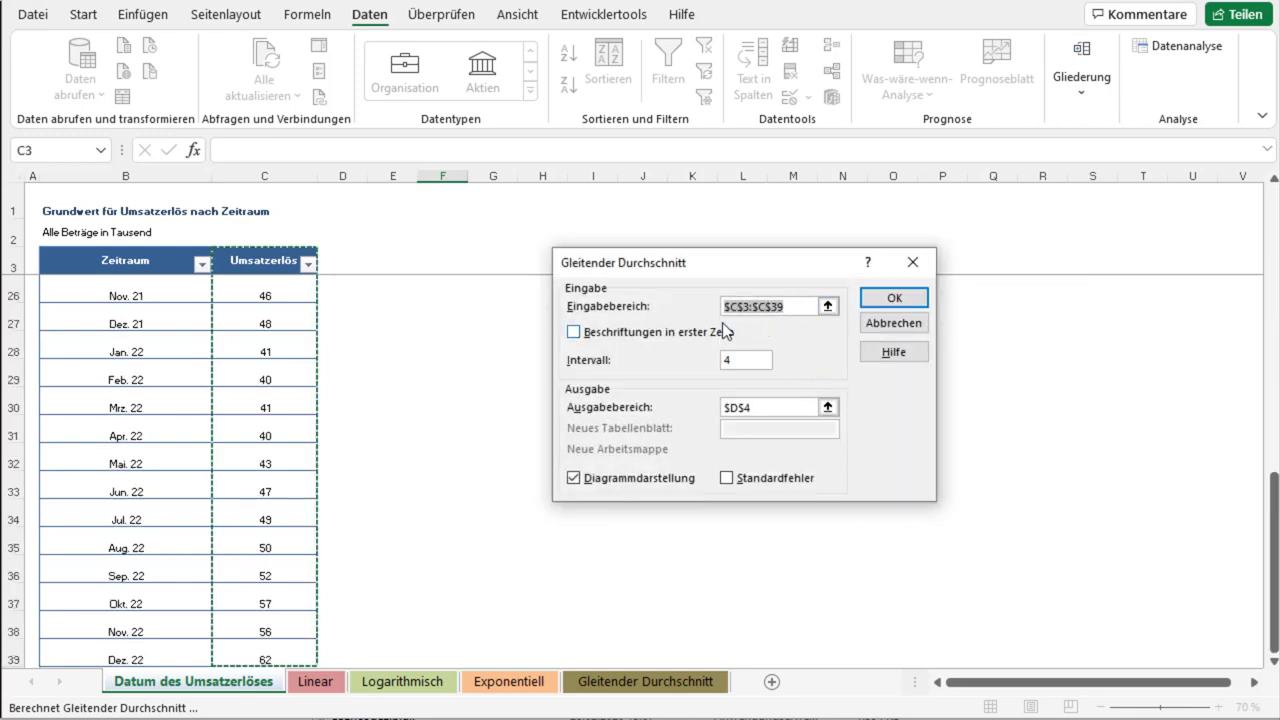
pyautogui.moveTo(1274, 567); pyautogui.dragTo(1234, 237)
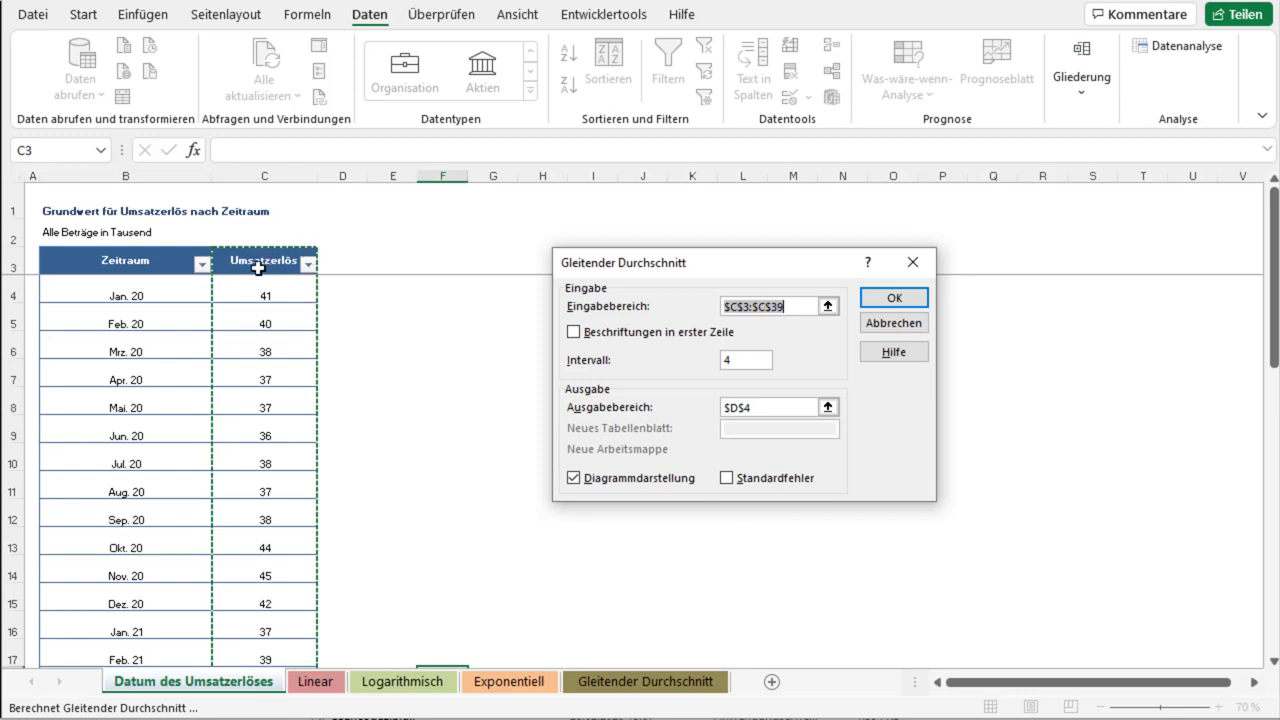
pyautogui.click(574, 332)
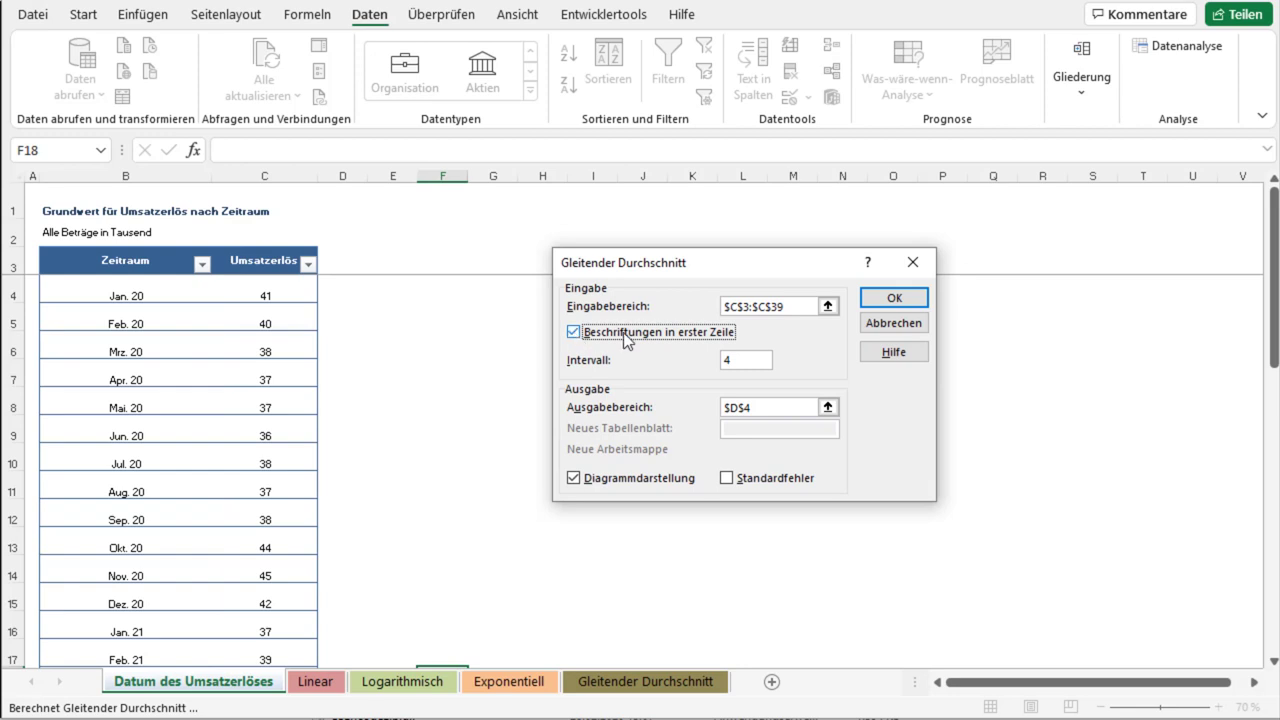
pyautogui.click(895, 302)
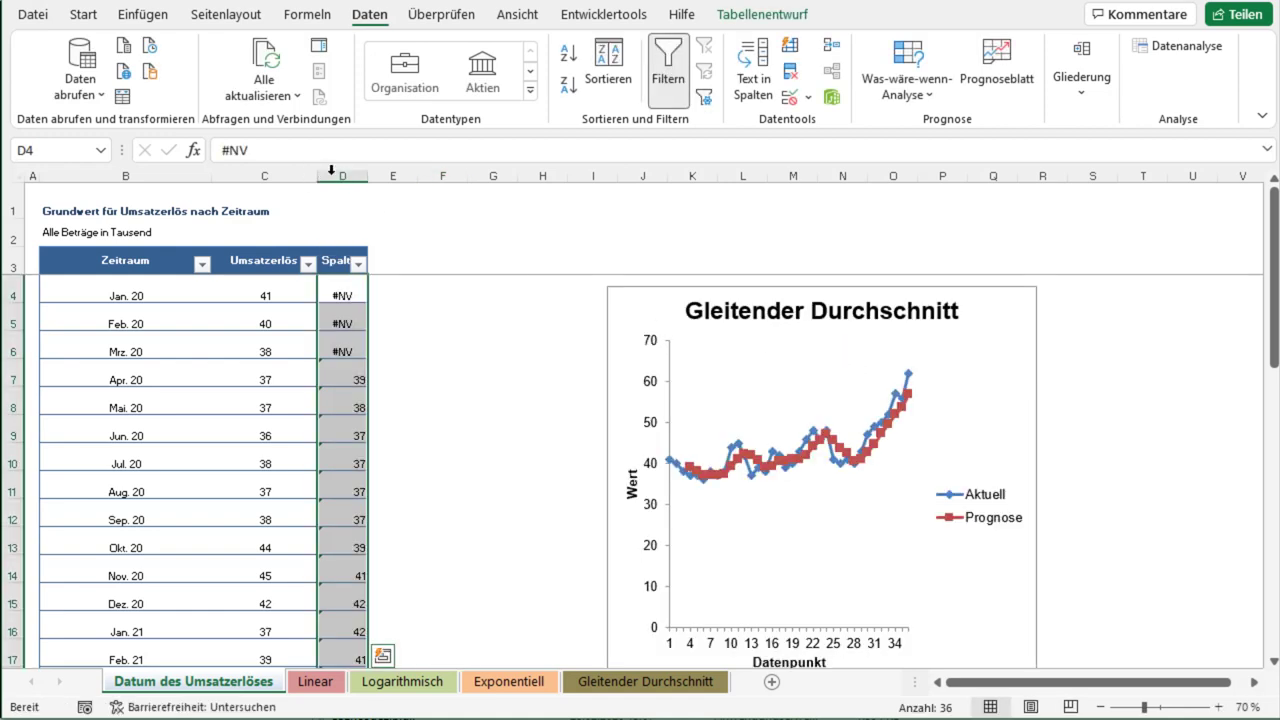
# Widen column D, check the D7 average against the first revenue values, and select the chart
pyautogui.moveTo(370, 176); pyautogui.dragTo(431, 176)
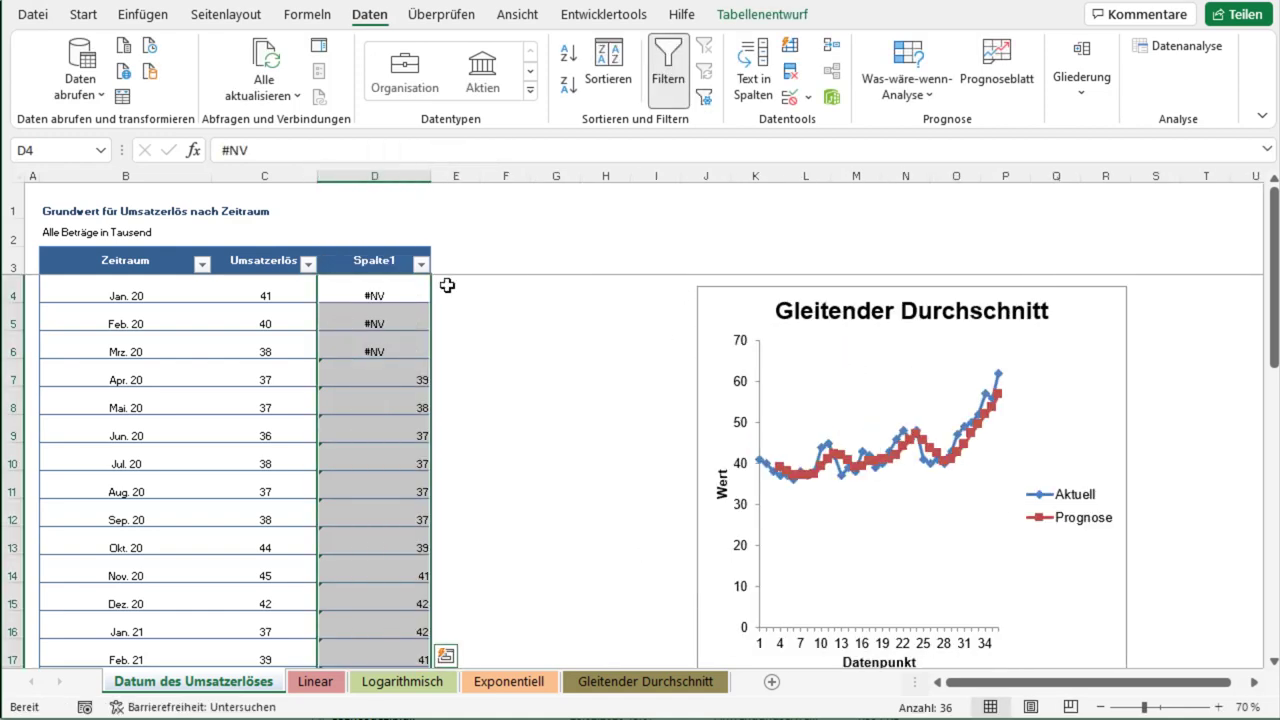
pyautogui.click(414, 378)
pyautogui.scroll(-1, 500, 345)
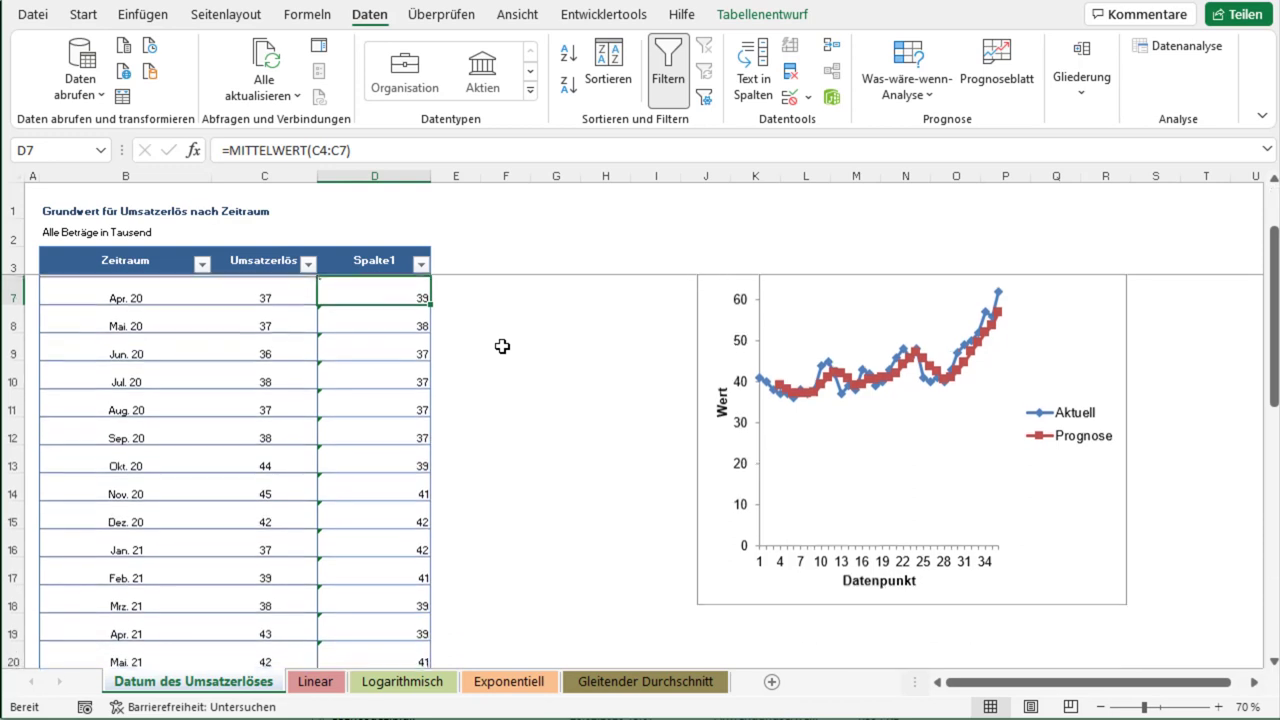
pyautogui.scroll(1, 500, 345)
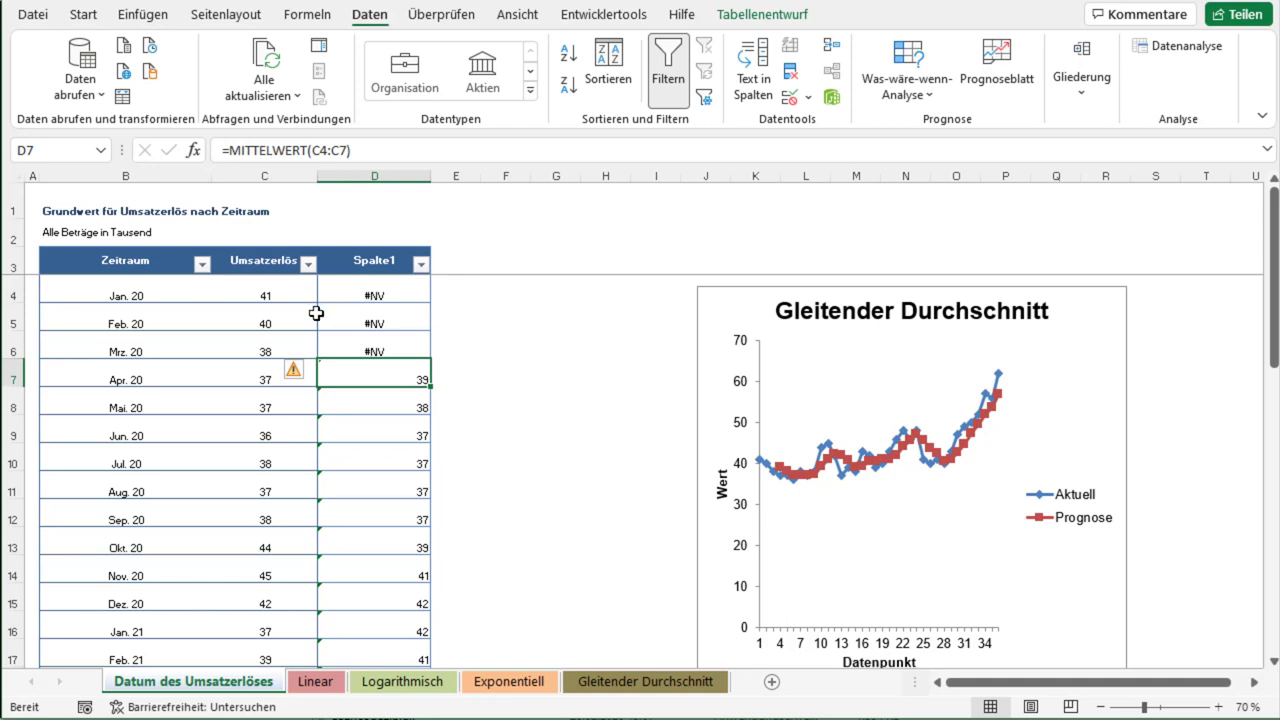
pyautogui.moveTo(273, 296); pyautogui.dragTo(271, 375)
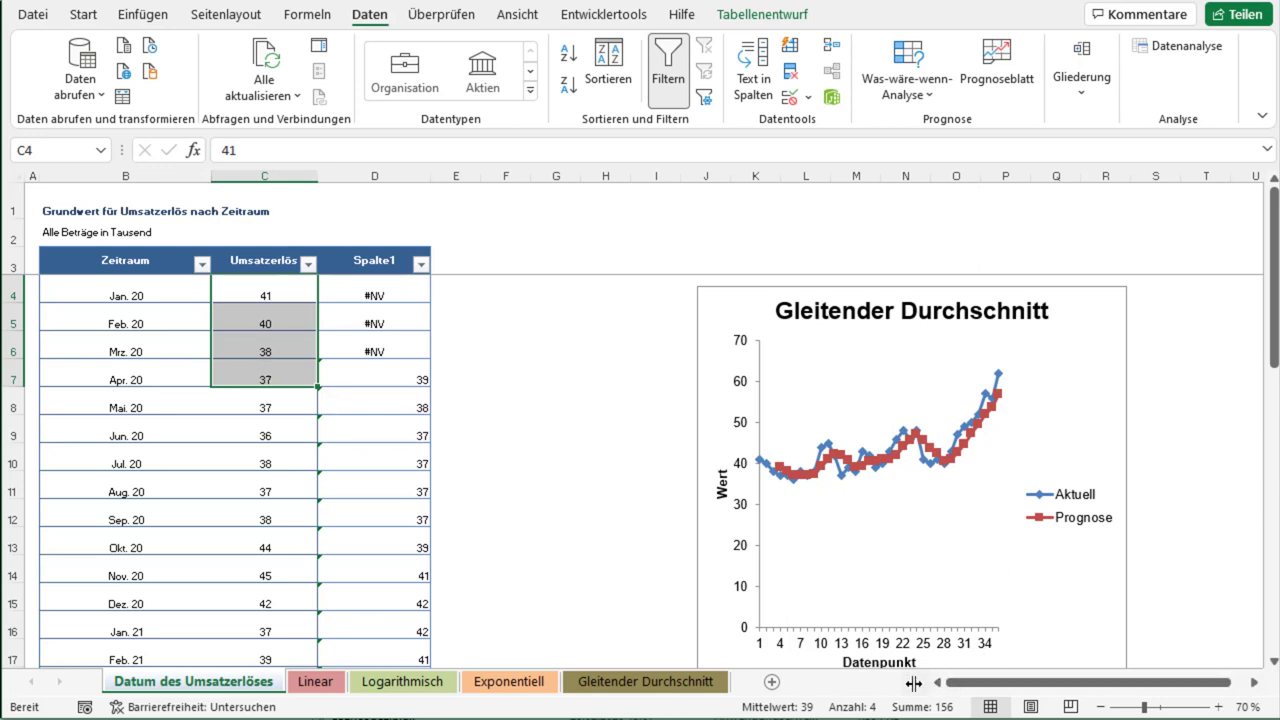
pyautogui.moveTo(913, 683)
pyautogui.mouseDown()
pyautogui.moveTo(822, 683)
pyautogui.moveTo(1016, 683)
pyautogui.mouseUp()
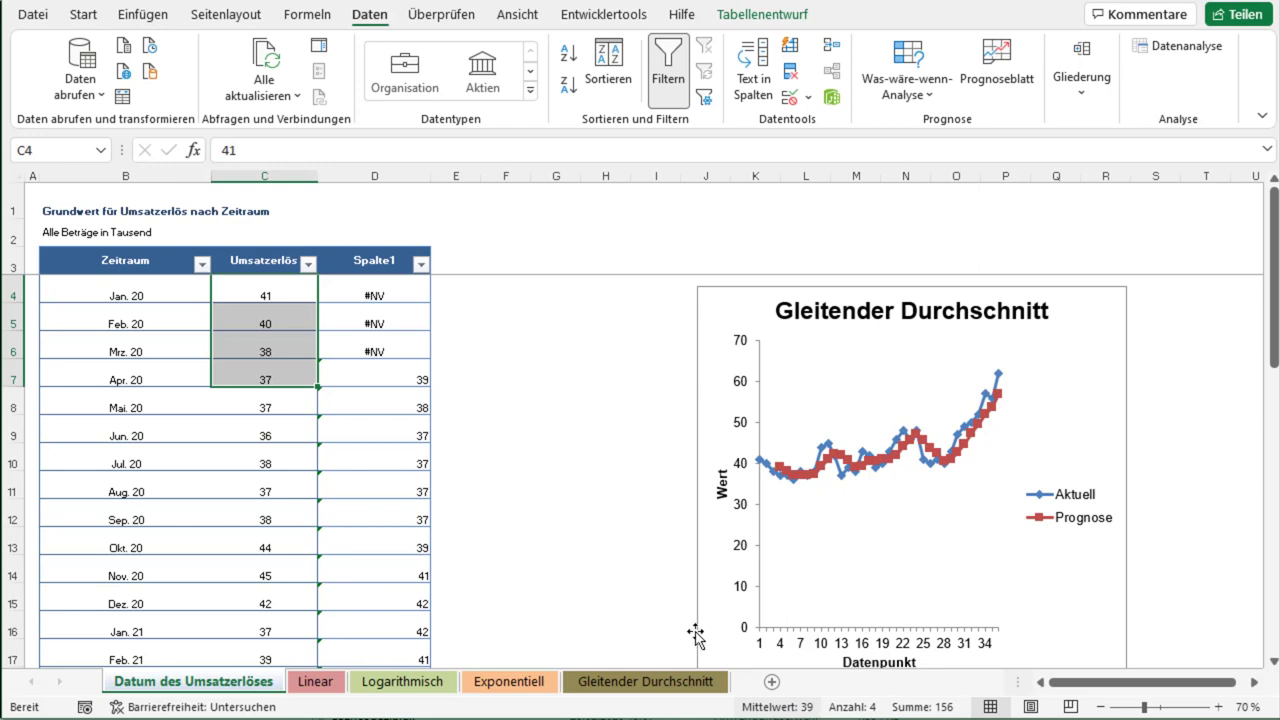
pyautogui.click(407, 377)
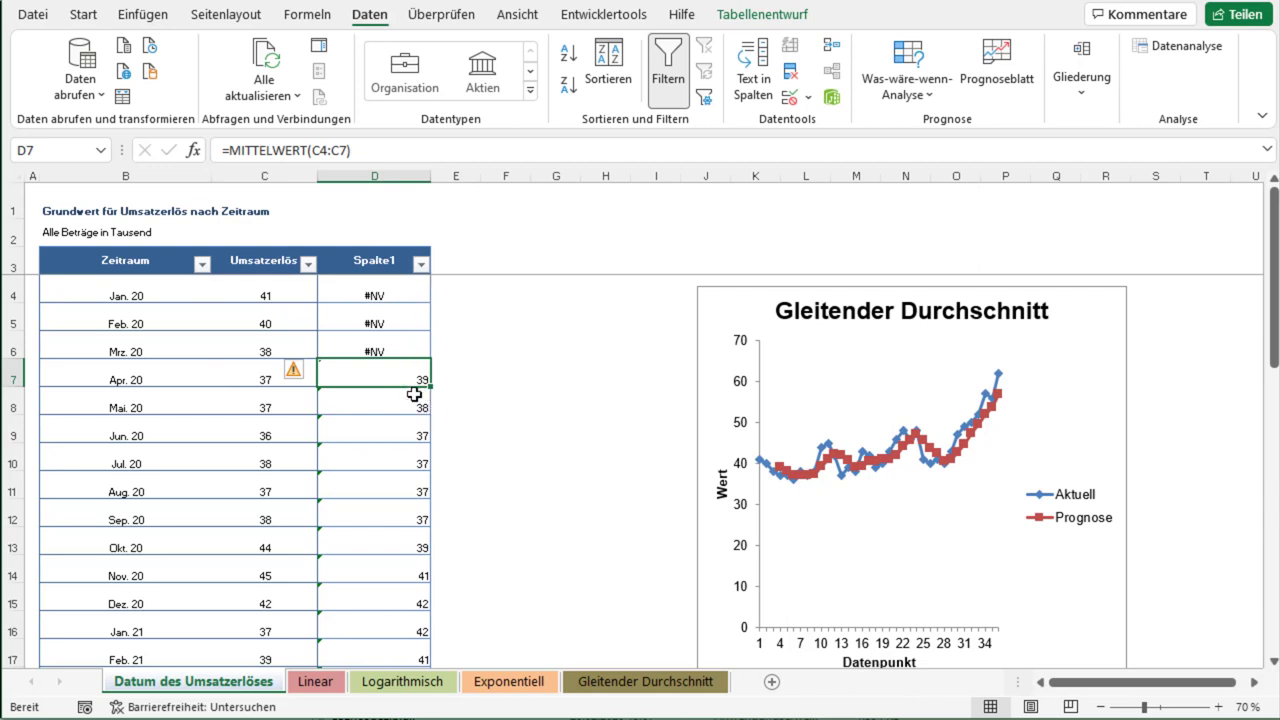
pyautogui.click(695, 325)
# Widen the chart leftward, then review B7, C7 and D7's =MITTELWERT(C4:C7) result of 39
pyautogui.moveTo(695, 487); pyautogui.dragTo(510, 486)
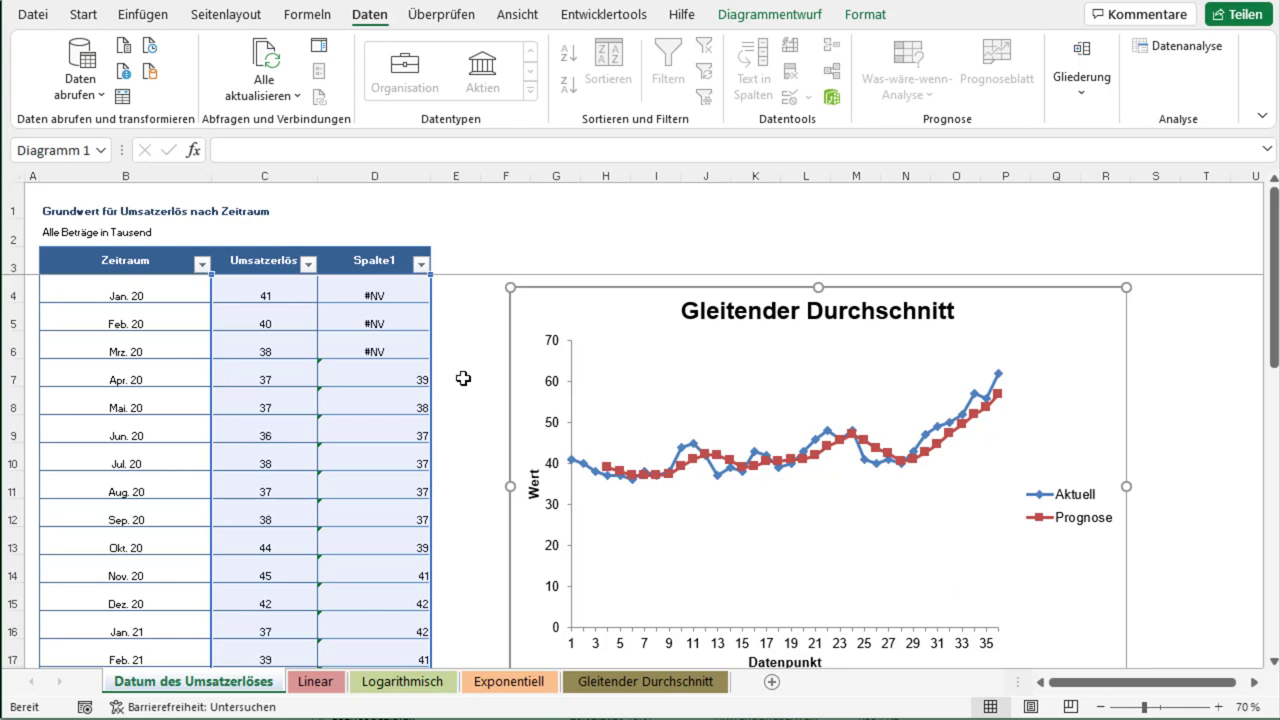
pyautogui.click(463, 378)
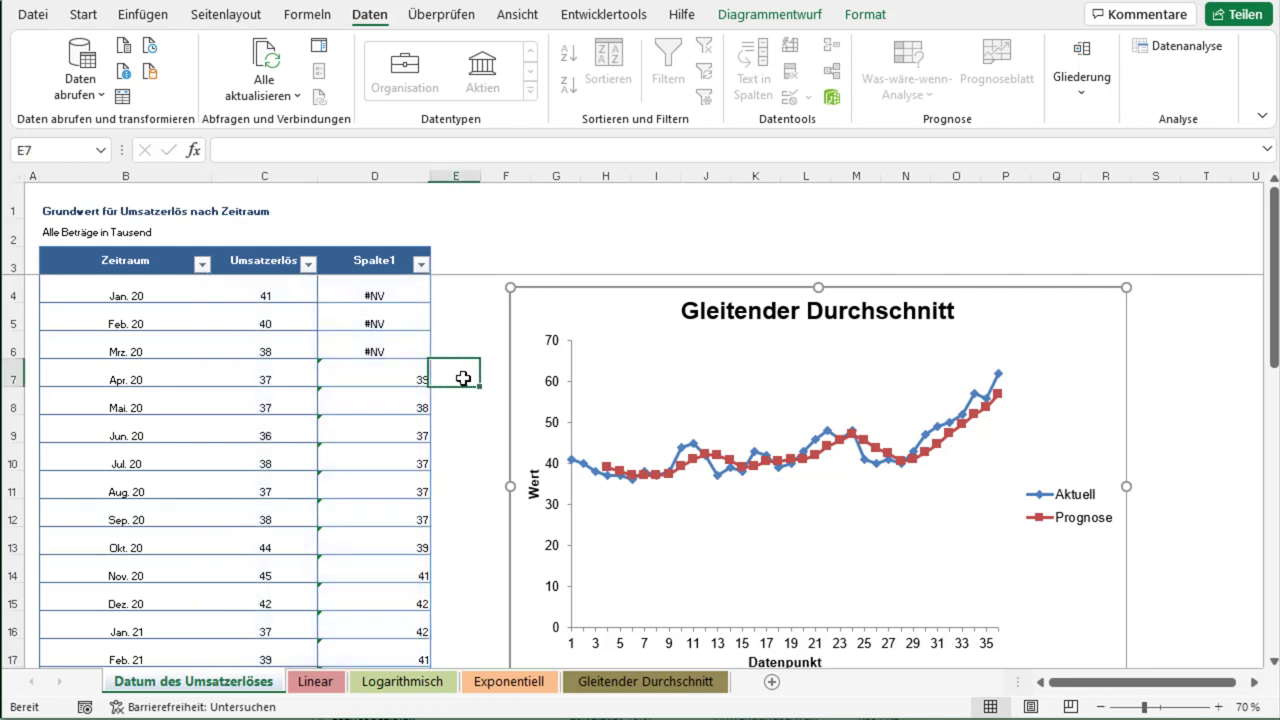
pyautogui.click(126, 370)
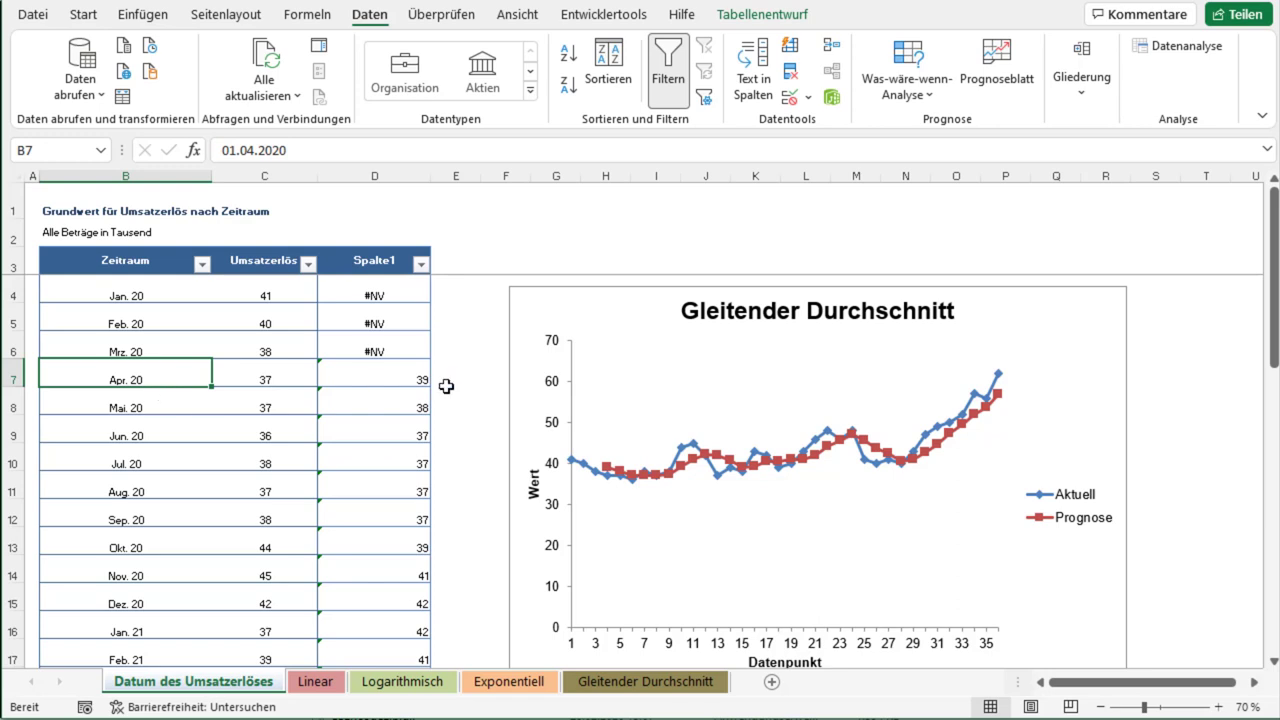
pyautogui.click(408, 376)
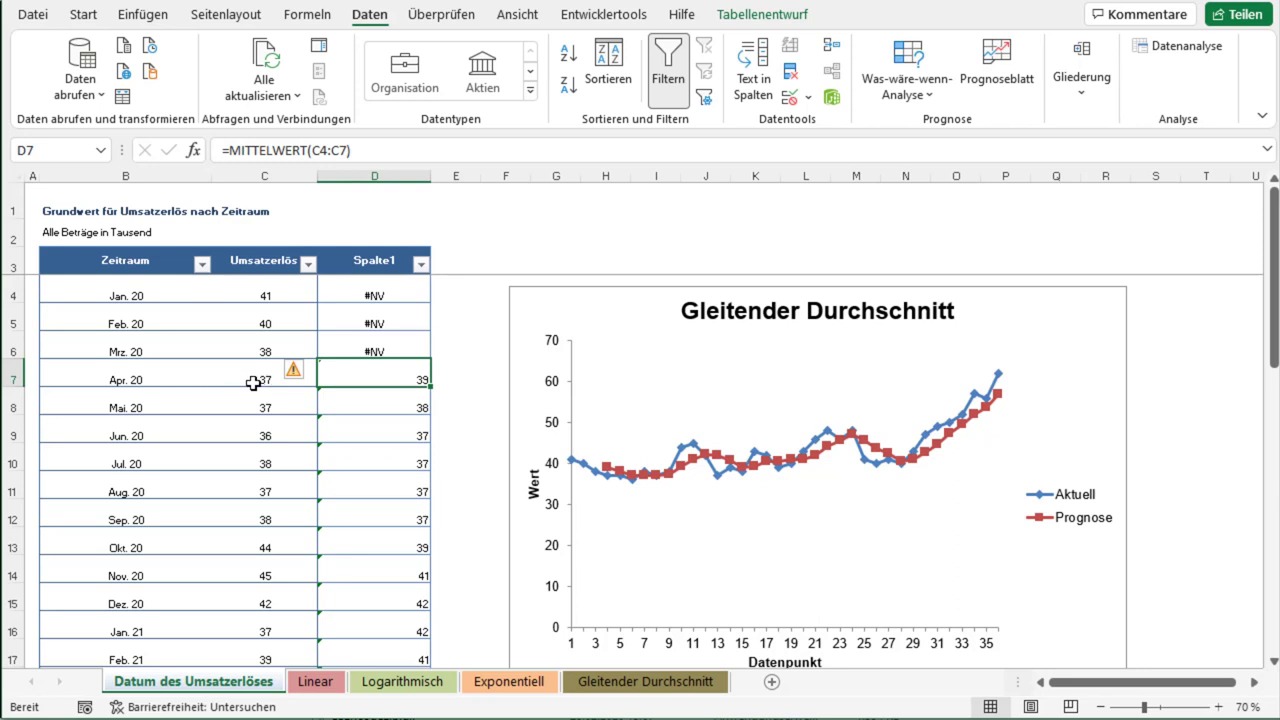
pyautogui.click(253, 383)
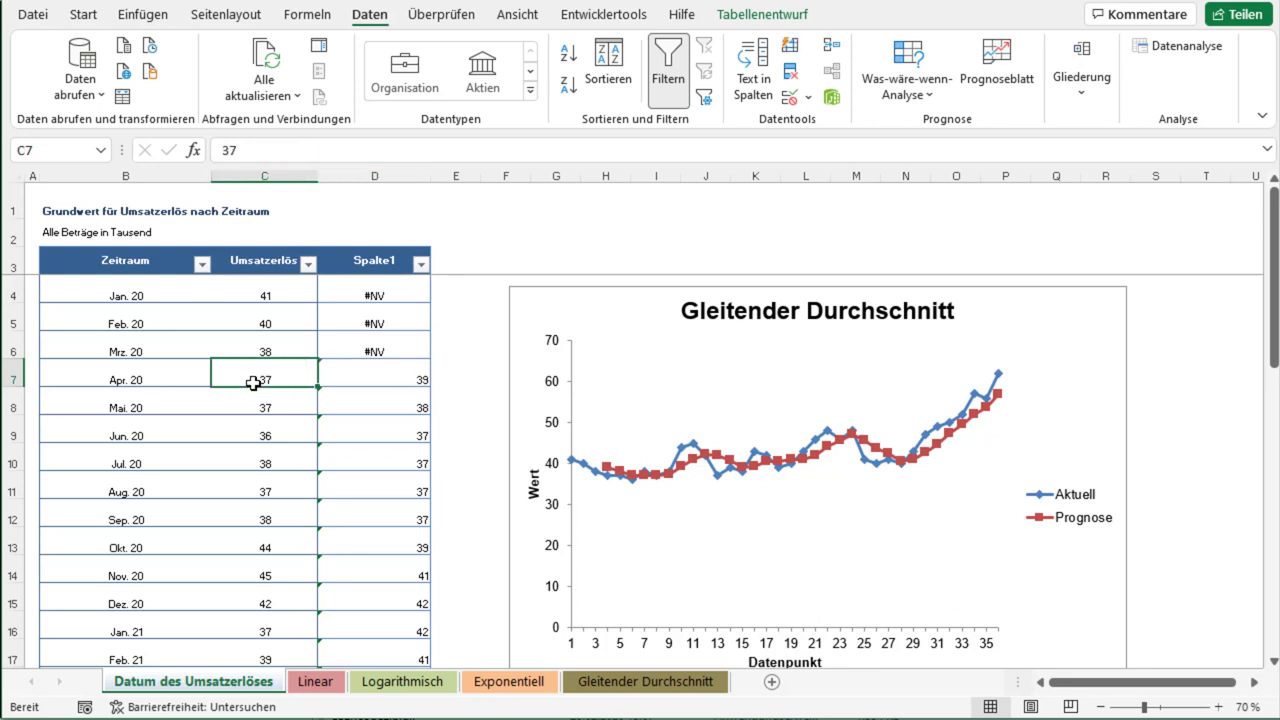
pyautogui.click(390, 381)
# Change the D7 formula to =MITTELWERT(C4:C6)
pyautogui.click(332, 151)
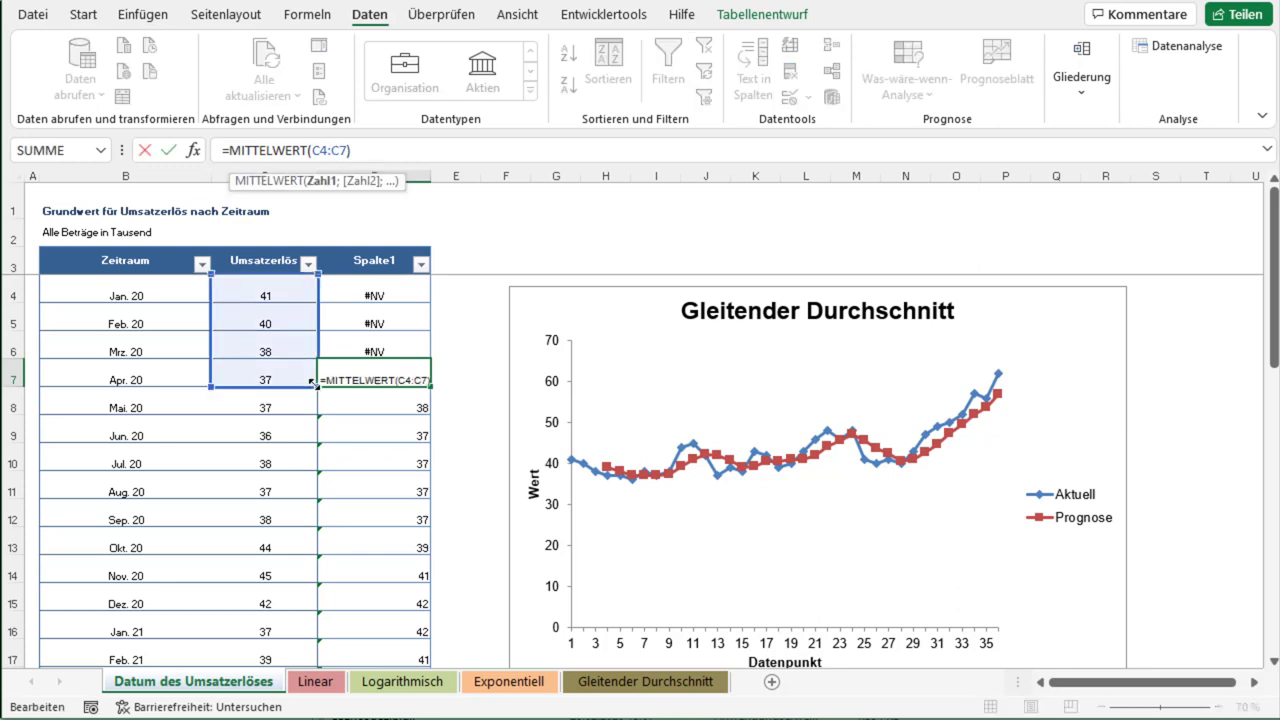
pyautogui.moveTo(311, 381); pyautogui.dragTo(300, 352)
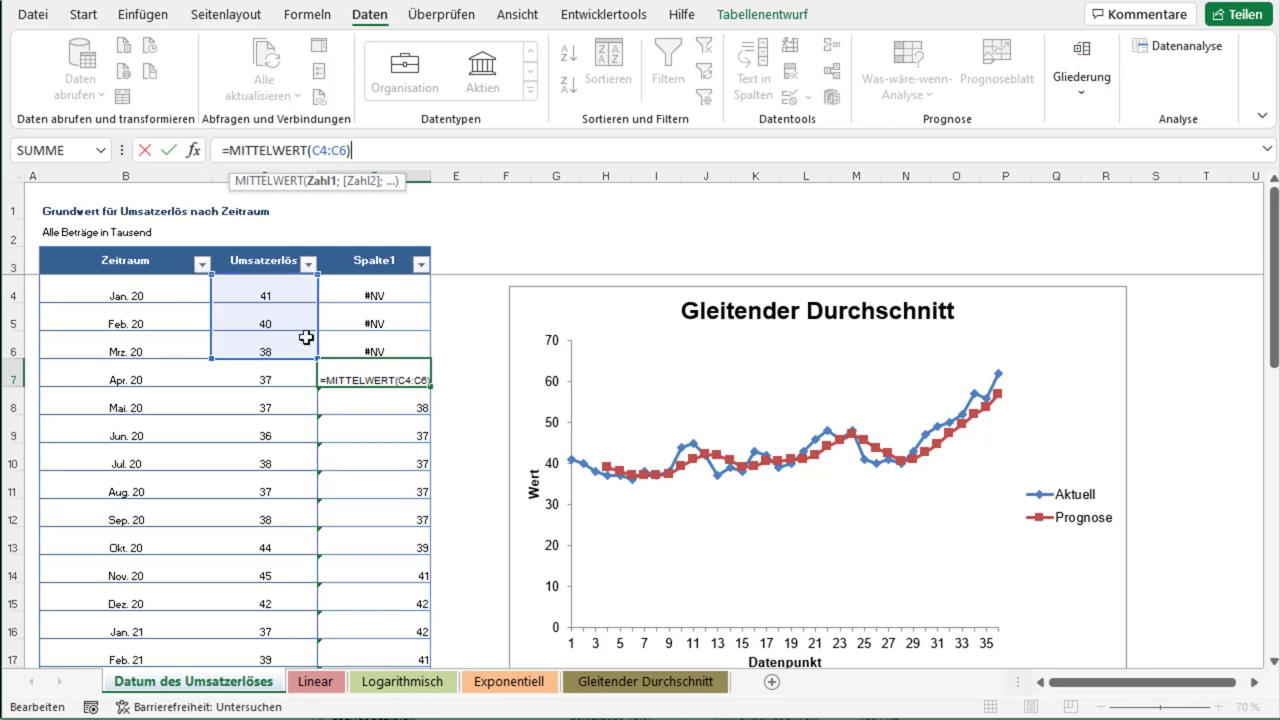
pyautogui.hotkey('ctrl', 'Return')
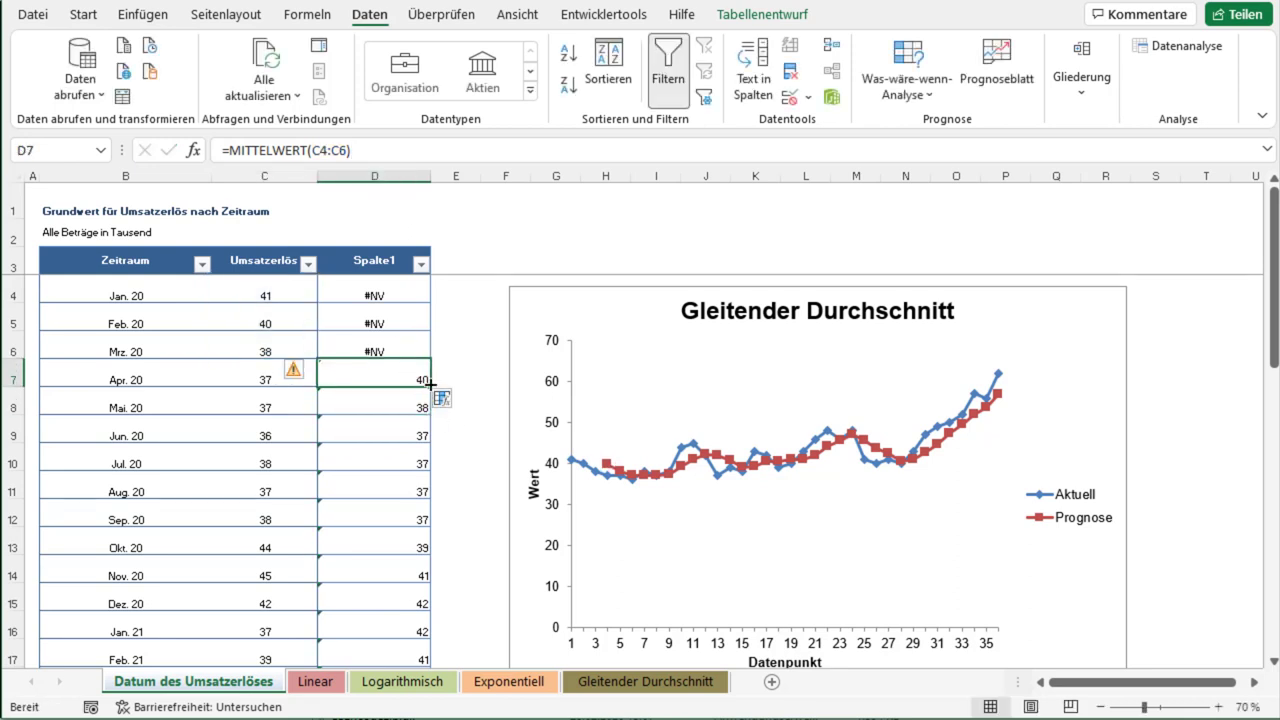
# Fill the D7 average formula down column D through row 39
pyautogui.moveTo(429, 386); pyautogui.dragTo(429, 692)
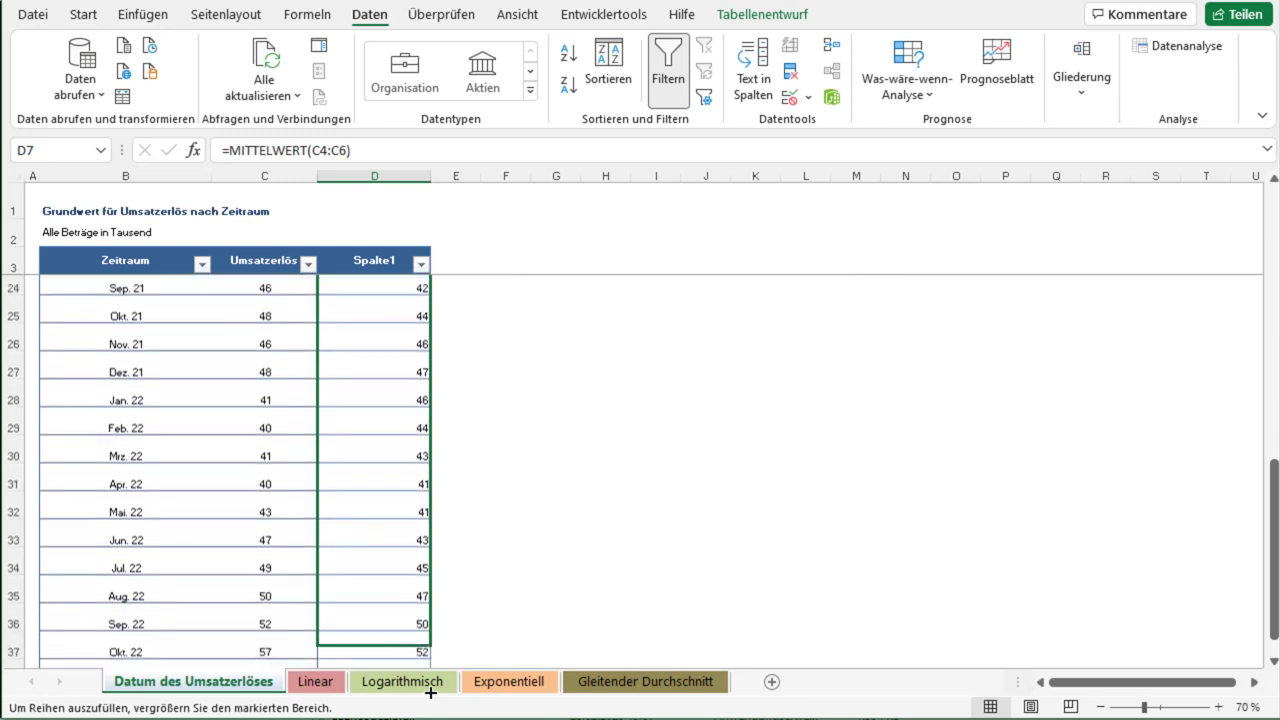
pyautogui.moveTo(430, 692)
pyautogui.mouseDown()
pyautogui.moveTo(430, 581)
pyautogui.moveTo(430, 636)
pyautogui.mouseUp()
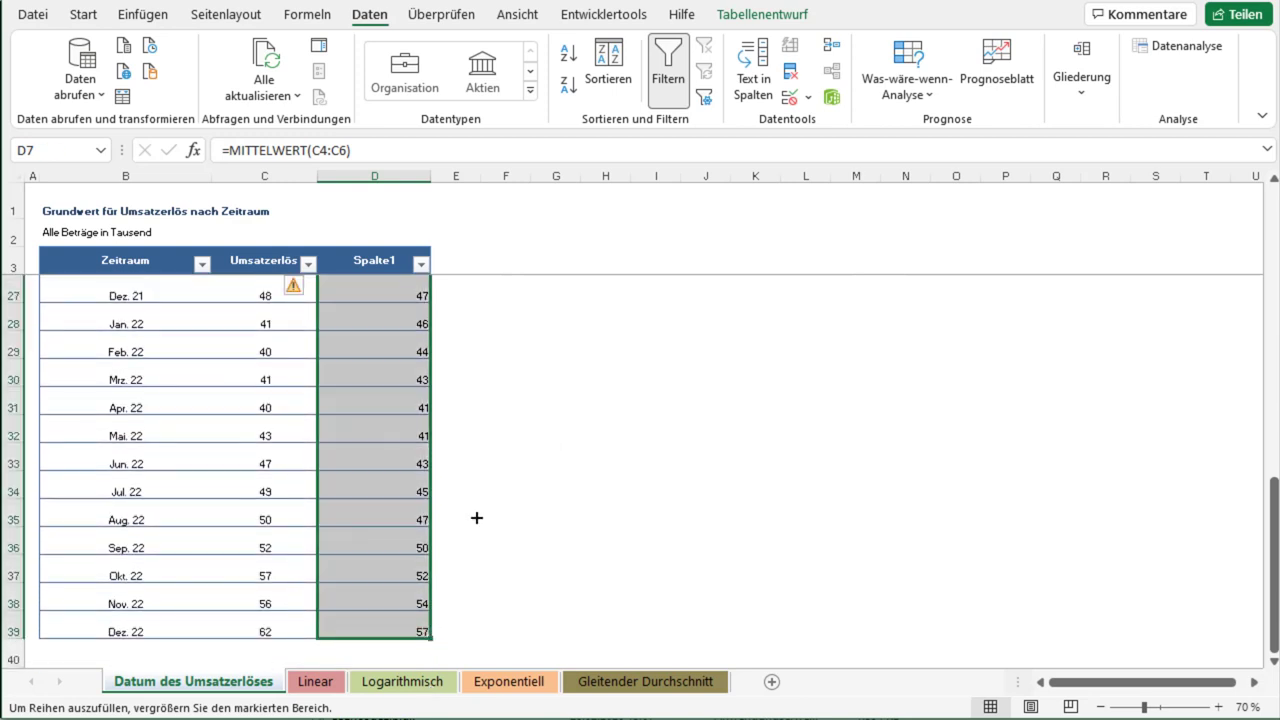
pyautogui.scroll(4, 546, 450)
pyautogui.scroll(4, 546, 450)
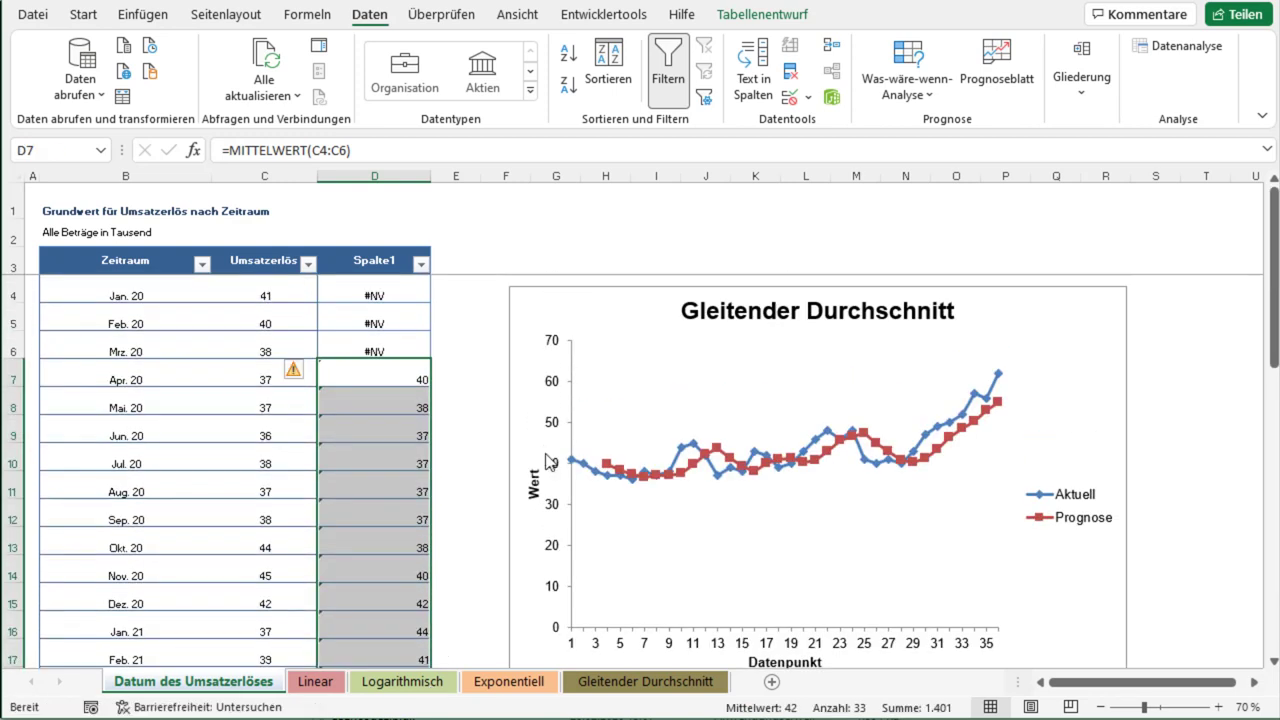
pyautogui.click(447, 345)
pyautogui.click(375, 380)
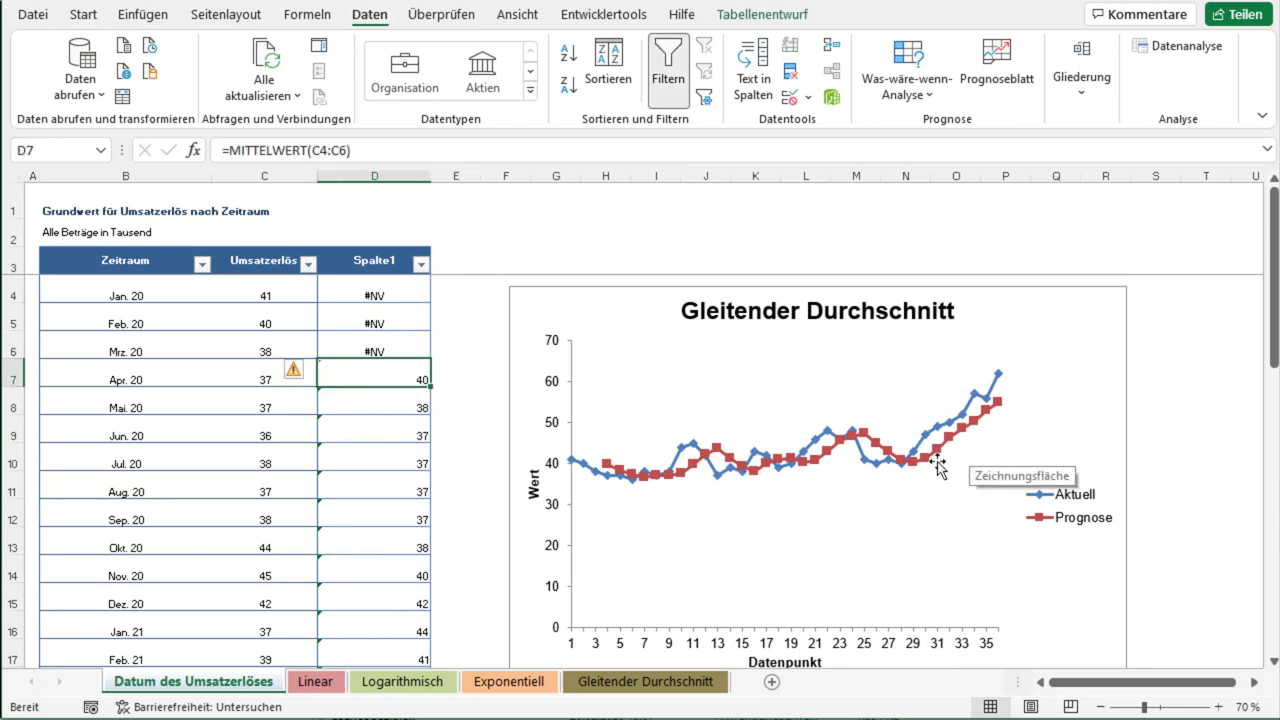
pyautogui.moveTo(997, 401)
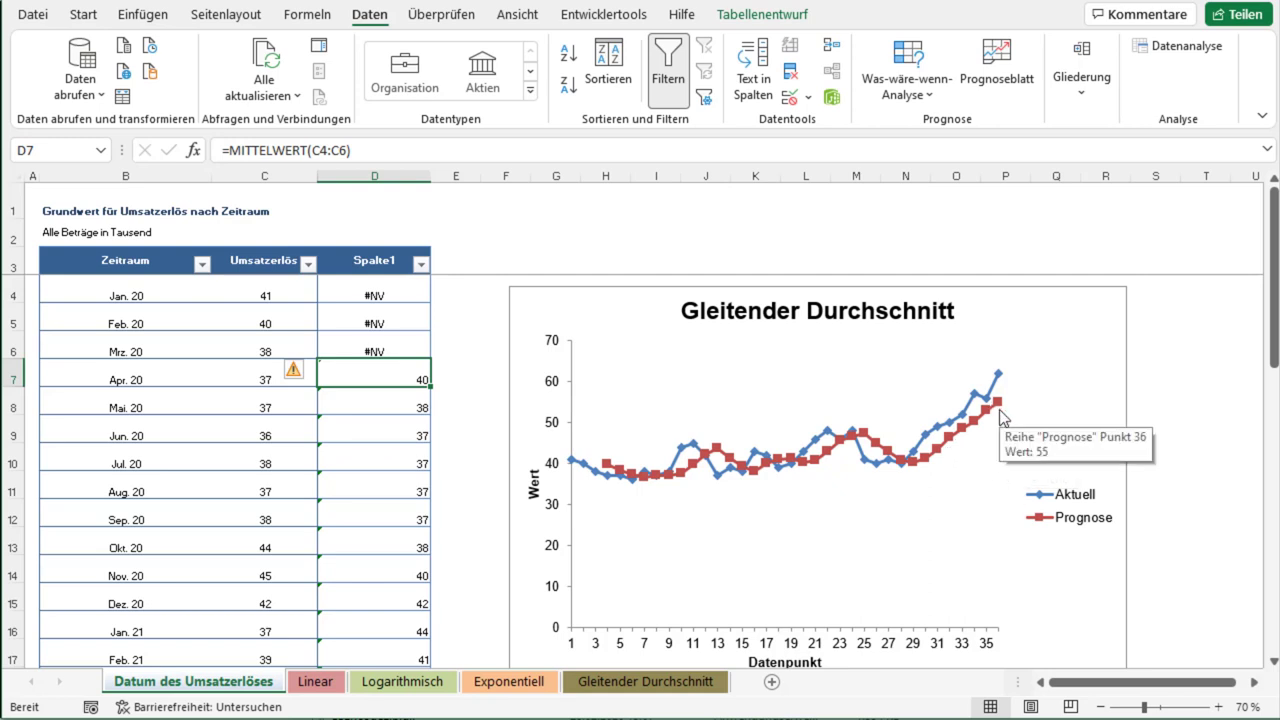
pyautogui.click(392, 432)
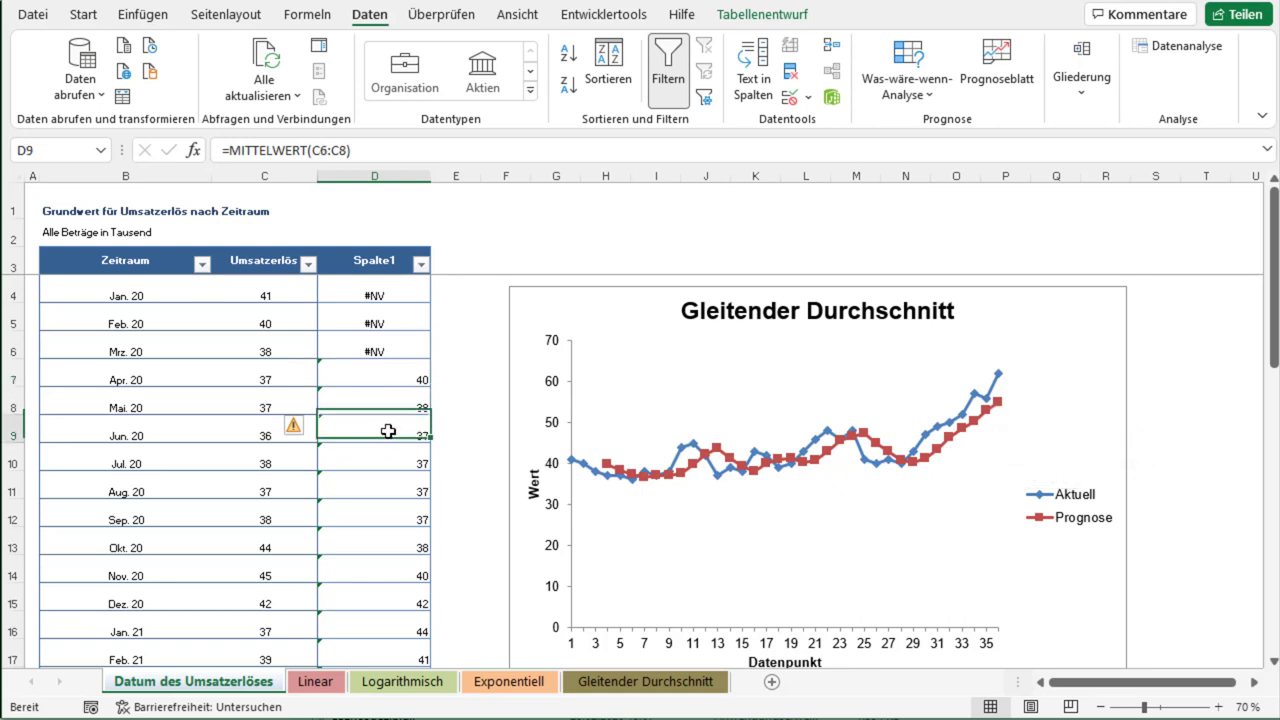